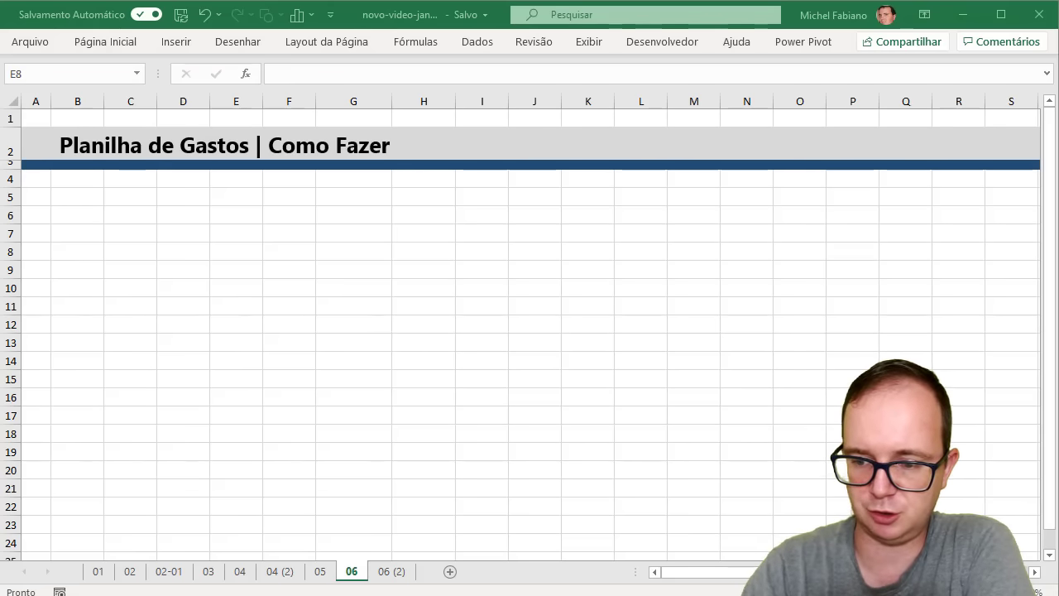
Enter the CONTAS header in B5, followed by ÁGUA, LUZ, GÁS and IPTU below it
scroll(520, 327, "up", 2)
scroll(521, 327, "up", 2)
scroll(520, 327, "up", 1)
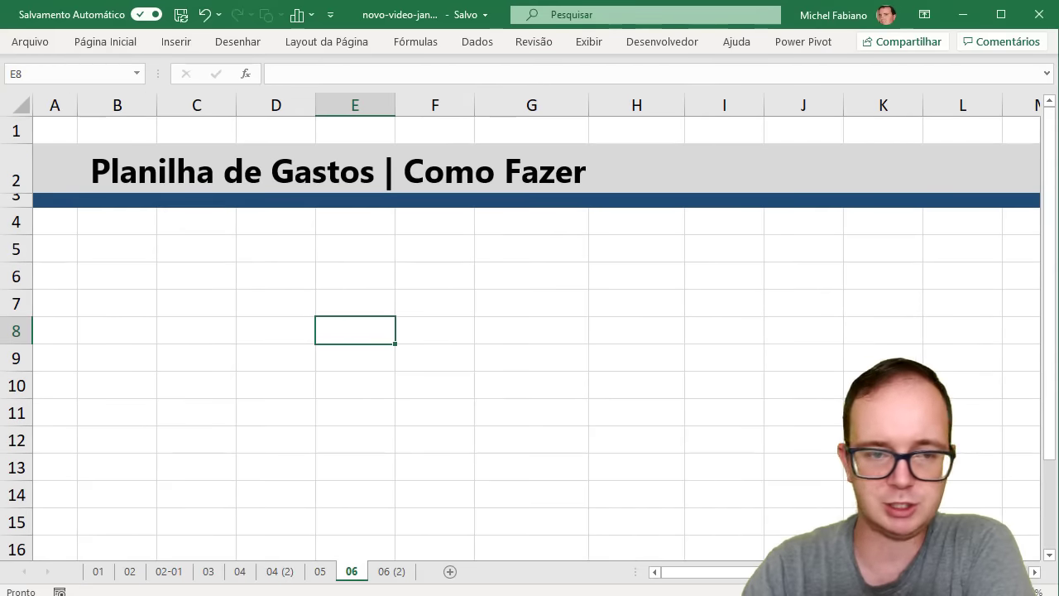
left_click(124, 247)
type("CONTAS")
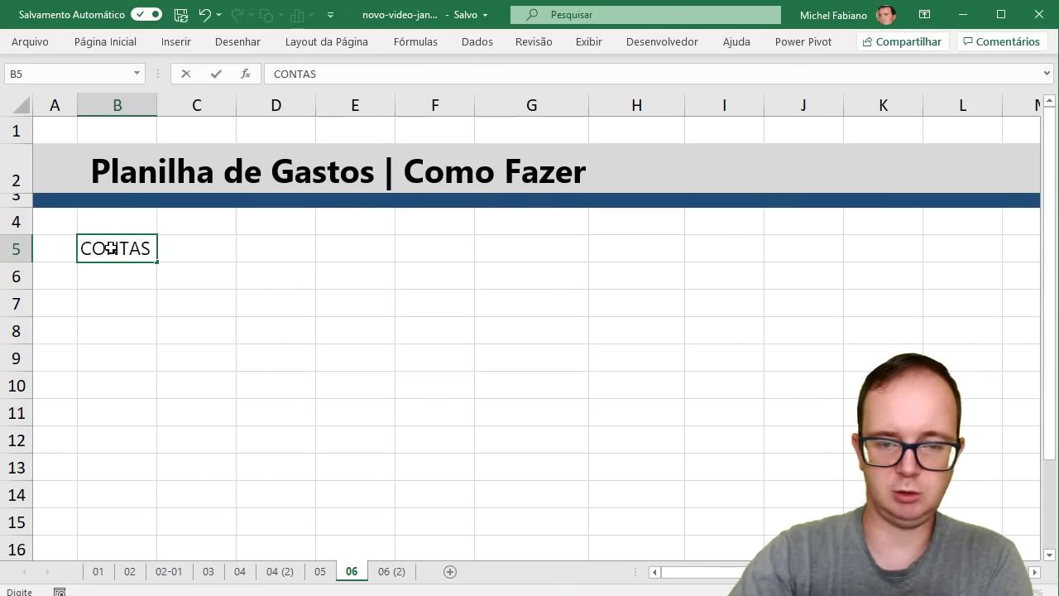
key("Return")
type("Á")
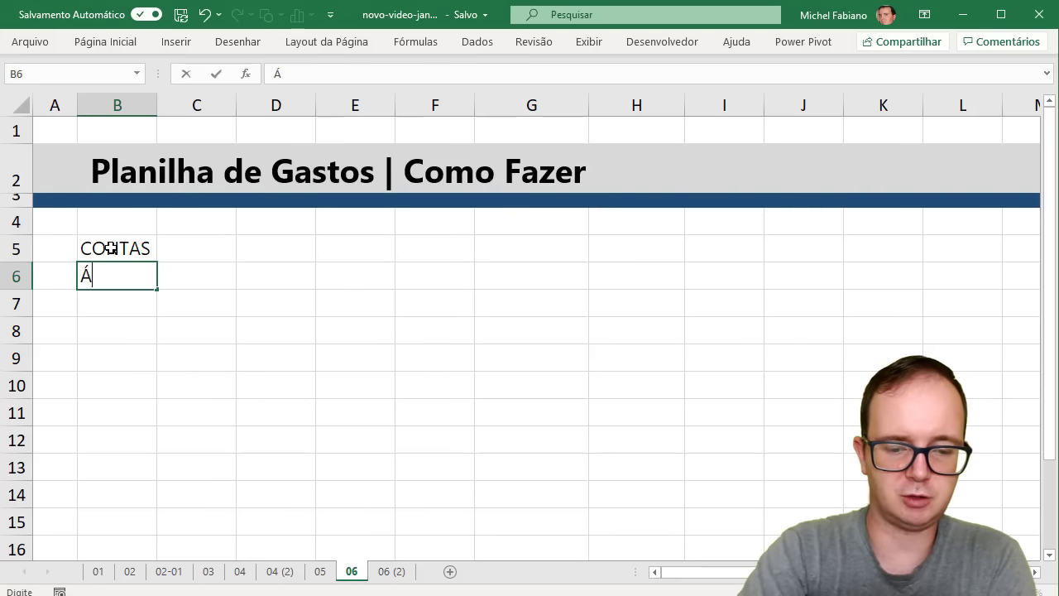
type("GUA")
key("Return")
type("LUZ")
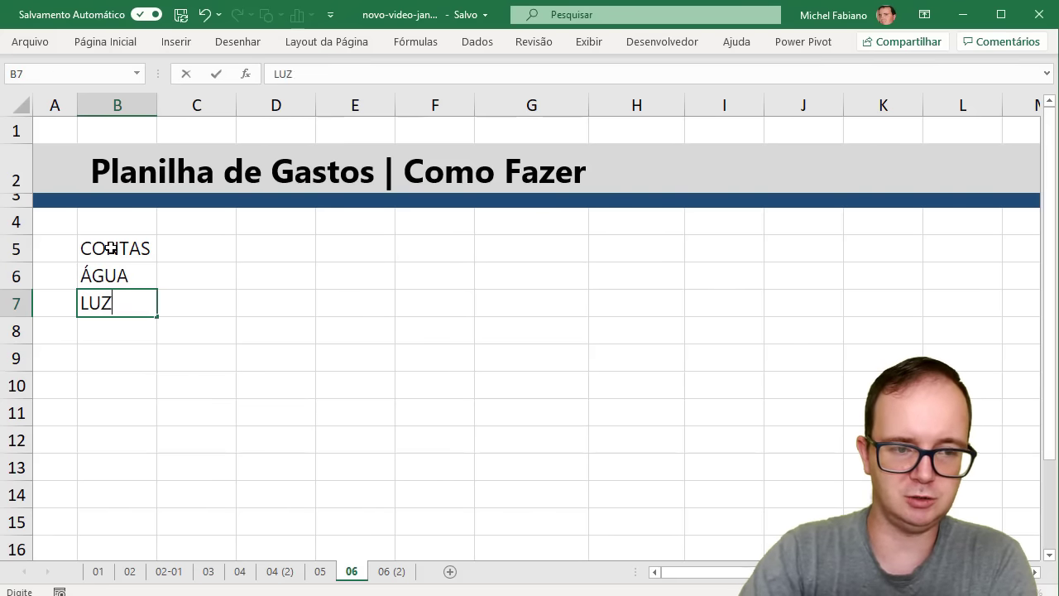
key("Return")
type("GÁS")
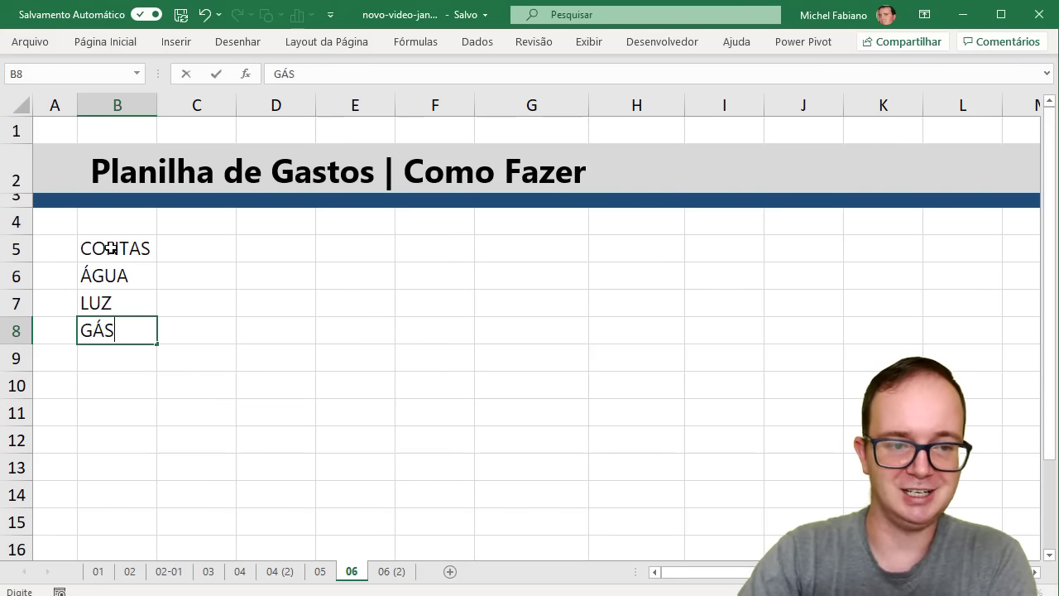
key("Return")
type("IPTU")
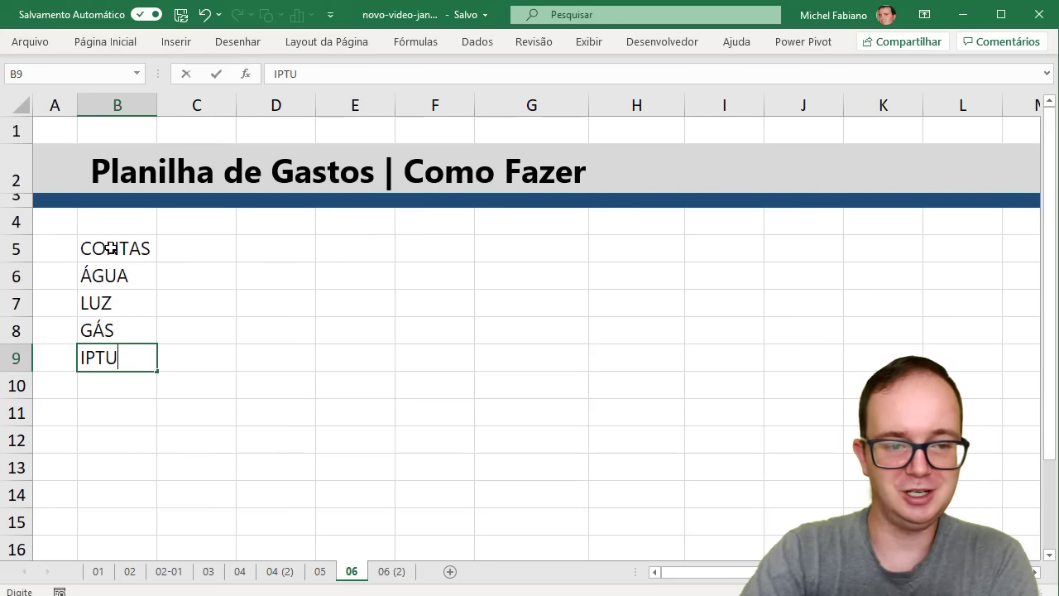
key("Return")
Add IPVA, EDUCAÇÃO, SAÚDE, MERCADO and COMBUSTÍVEL, then autofit column B
type("IPVA")
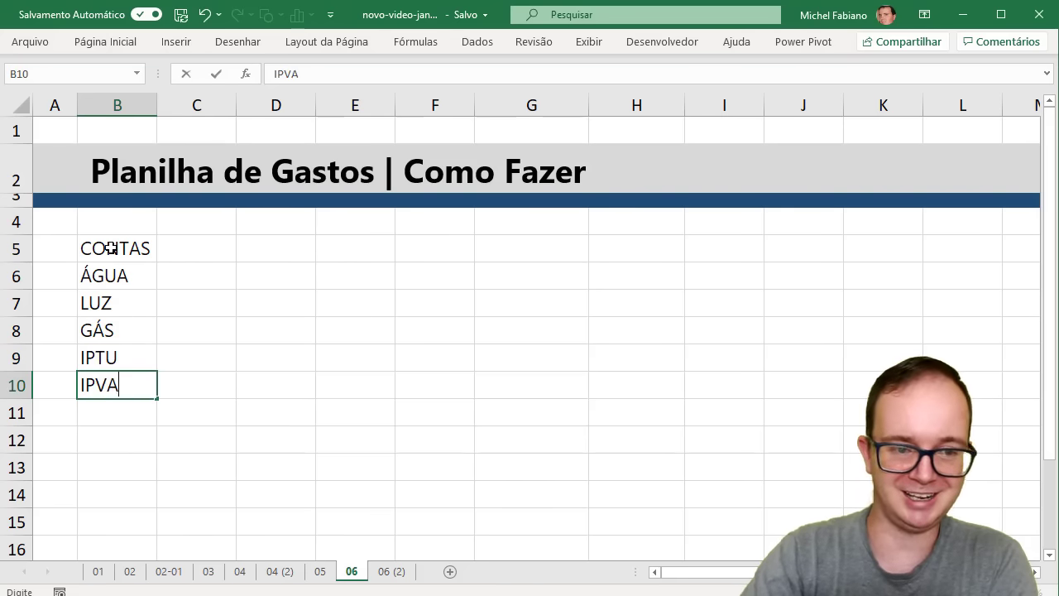
key("Return")
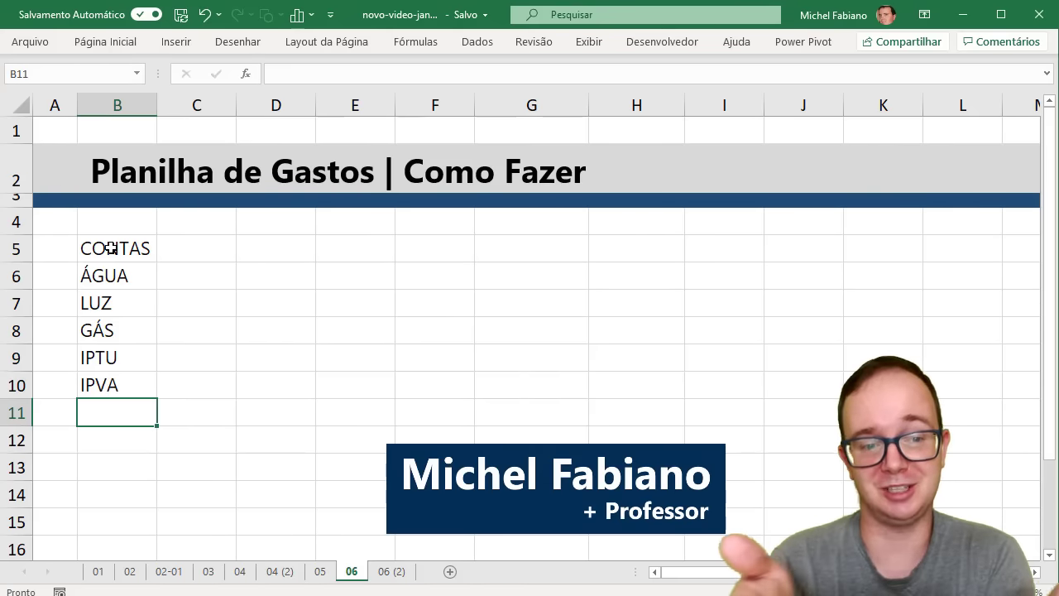
type("ED")
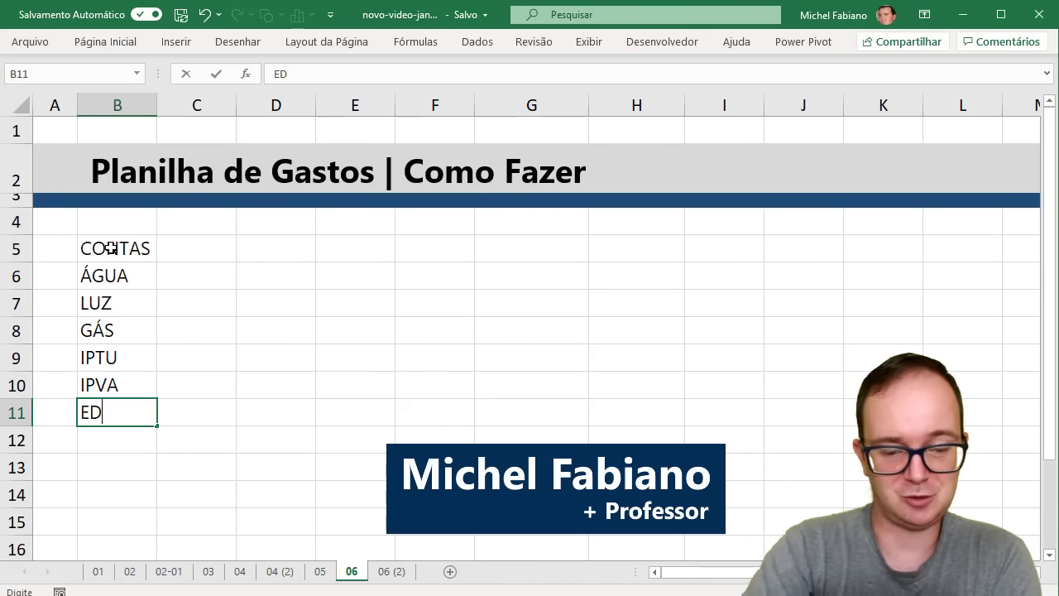
type("UCAÇÃO")
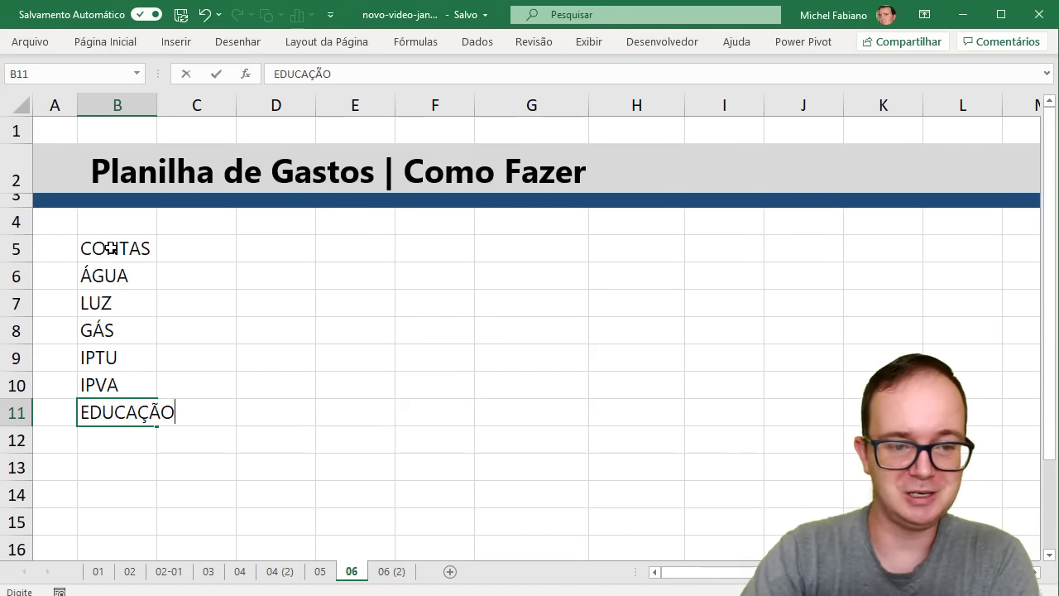
key("Return")
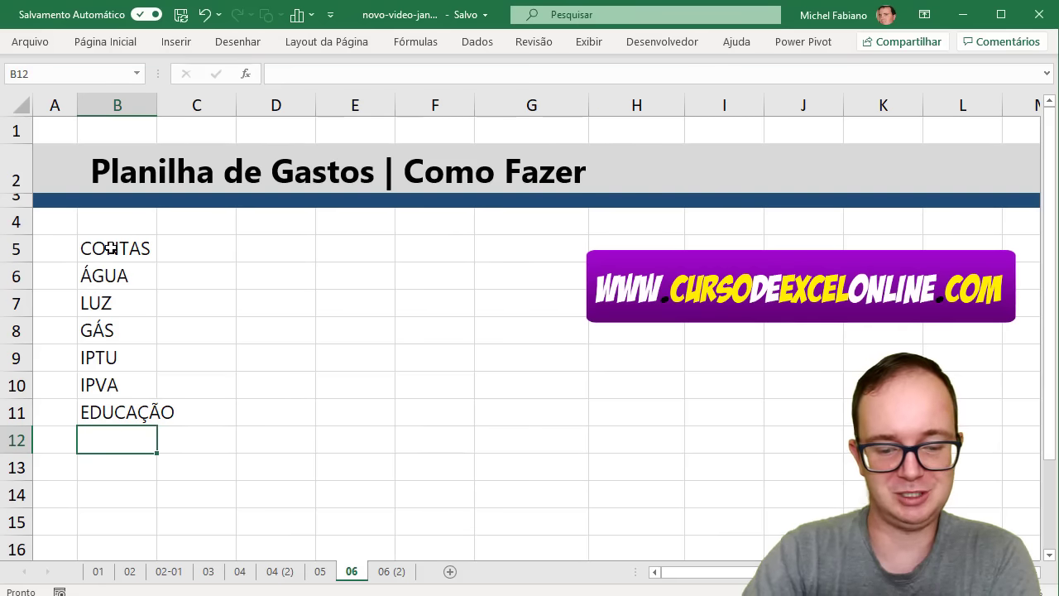
type("SA")
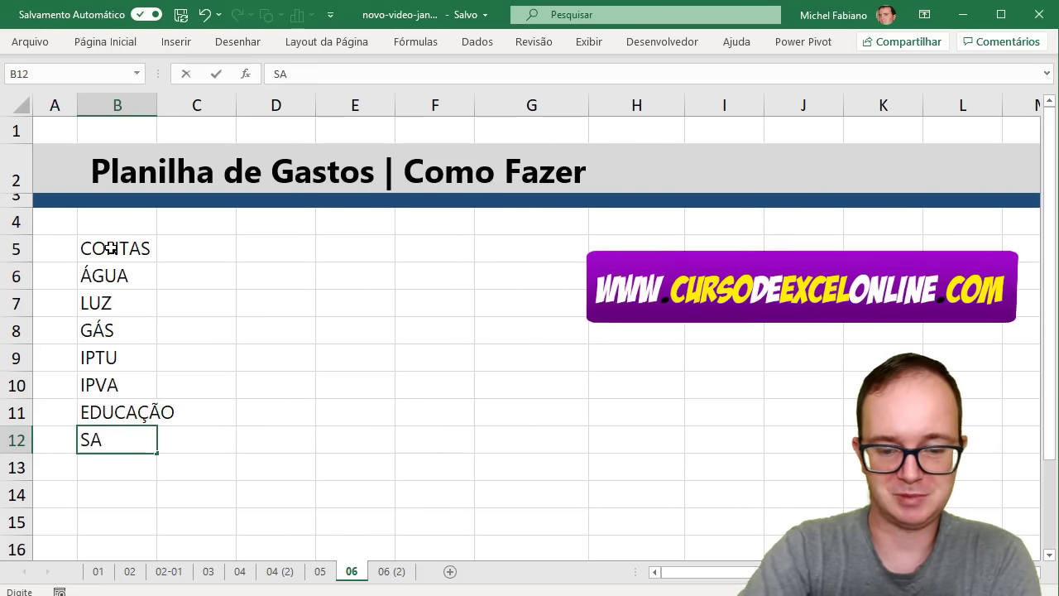
type("ÚDE")
key("Return")
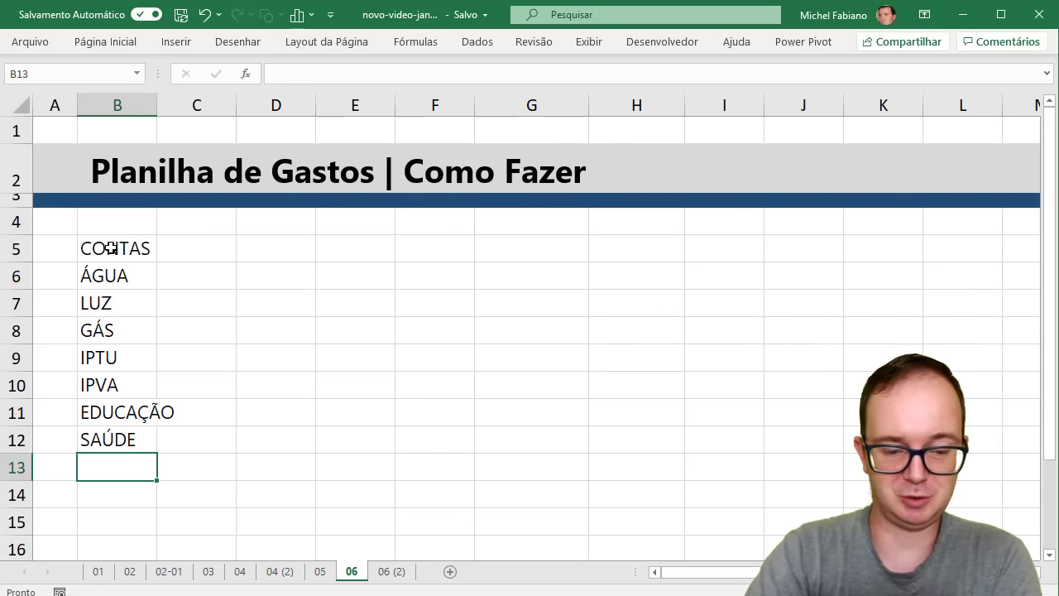
type("MERCADO")
key("Return")
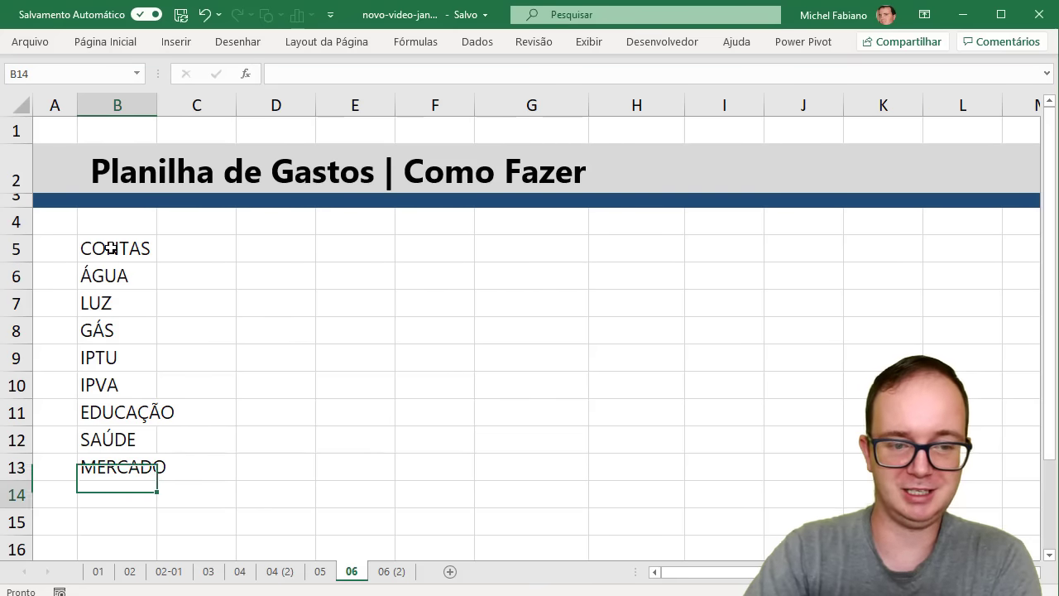
type("COMBUST")
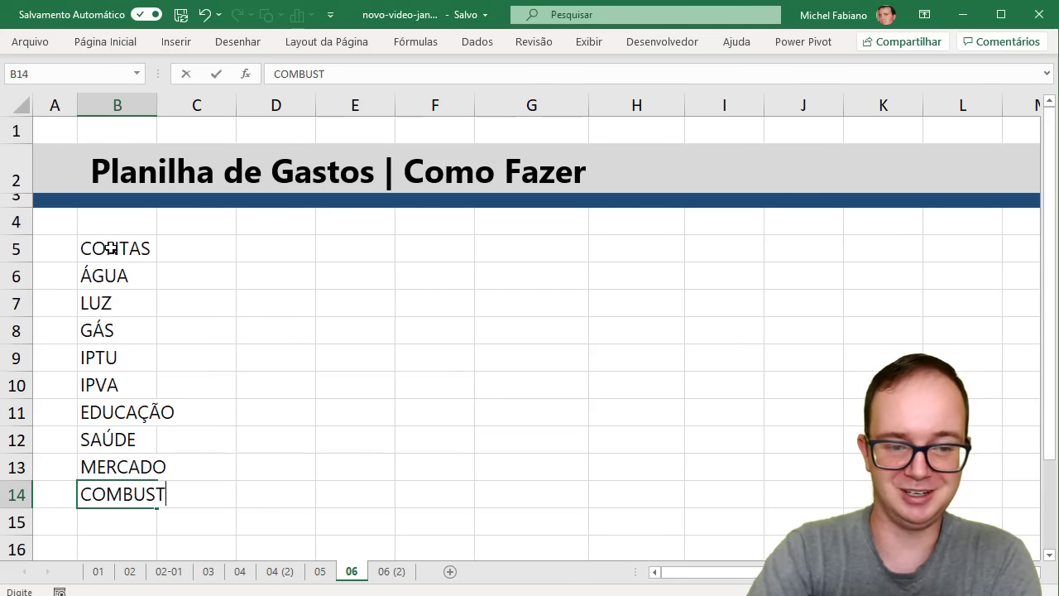
type("ÍVEL")
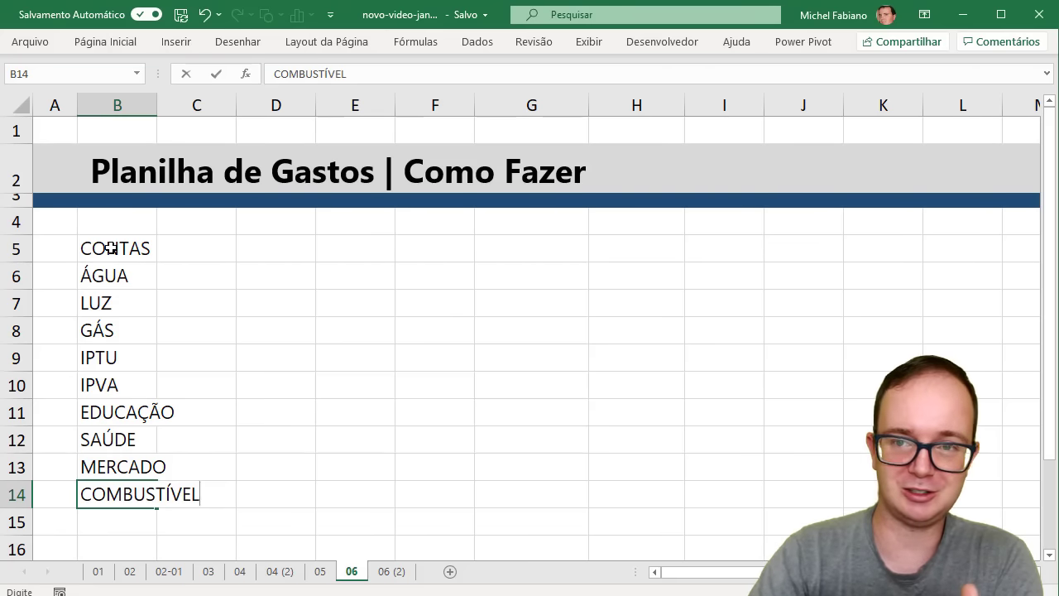
key("Return")
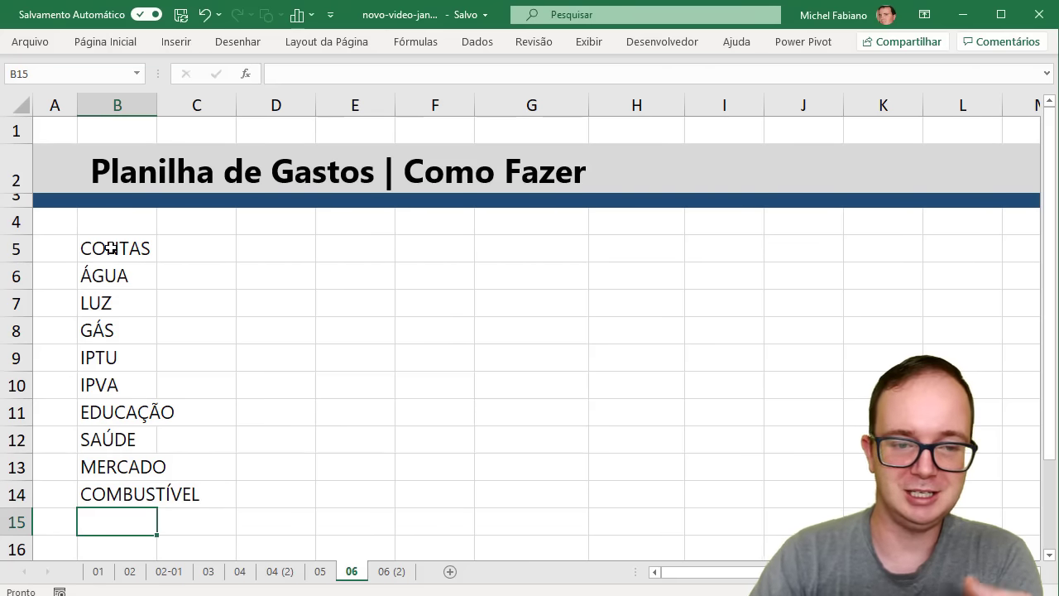
double_click(156, 111)
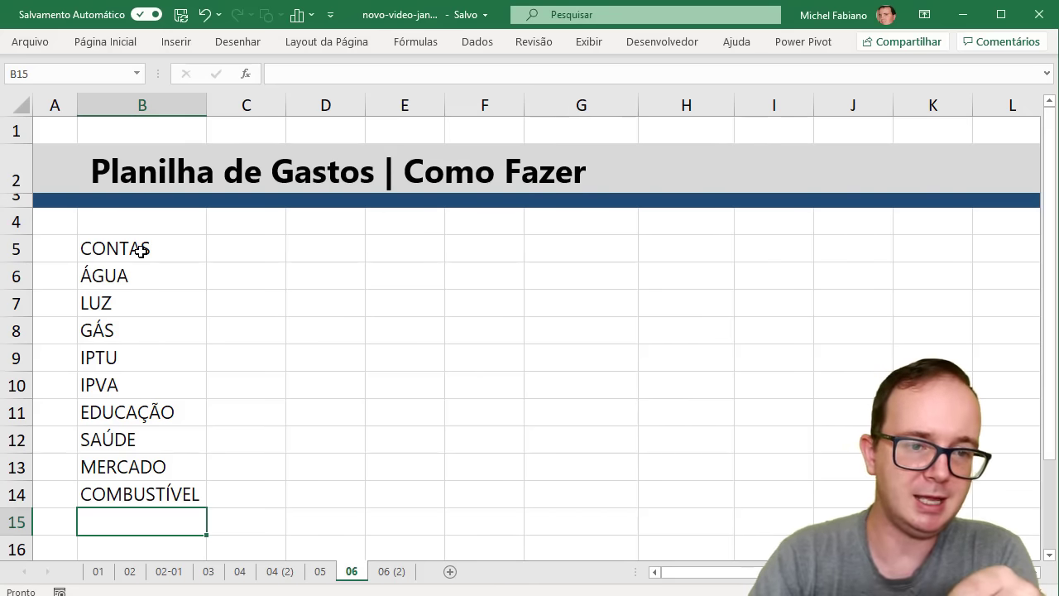
Enter the VALOR header in C5 with amounts 90, 145, 76 and 122
left_click(244, 248)
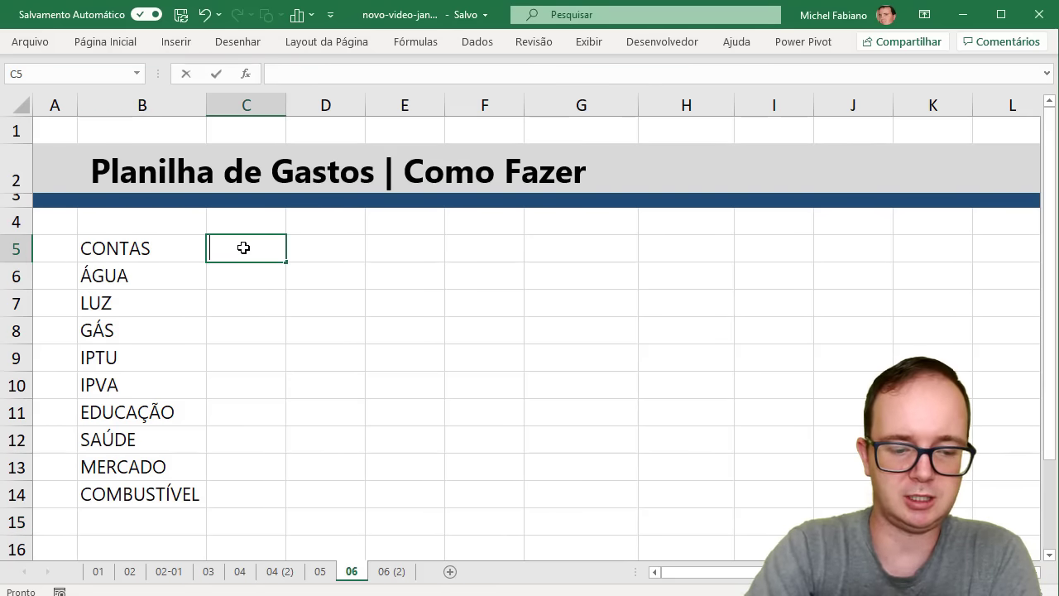
type("VALOR")
key("Return")
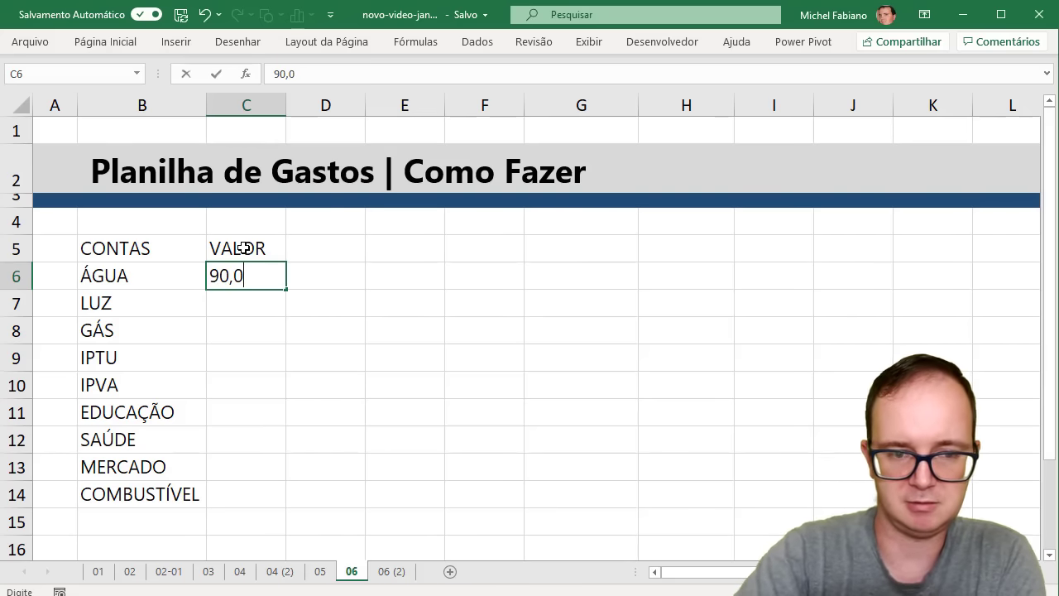
type("0")
key("Return")
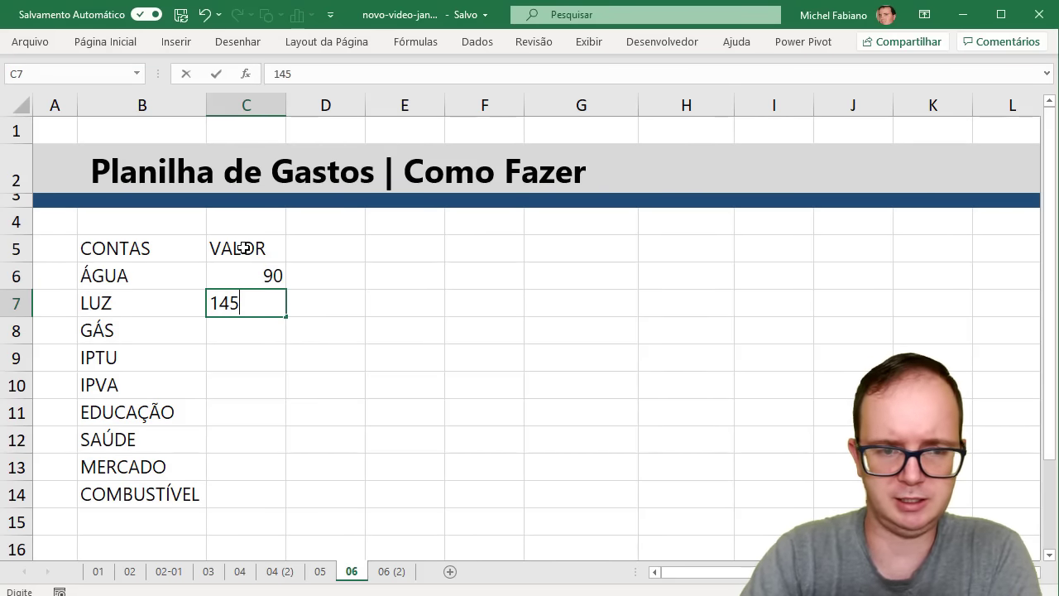
key("Return")
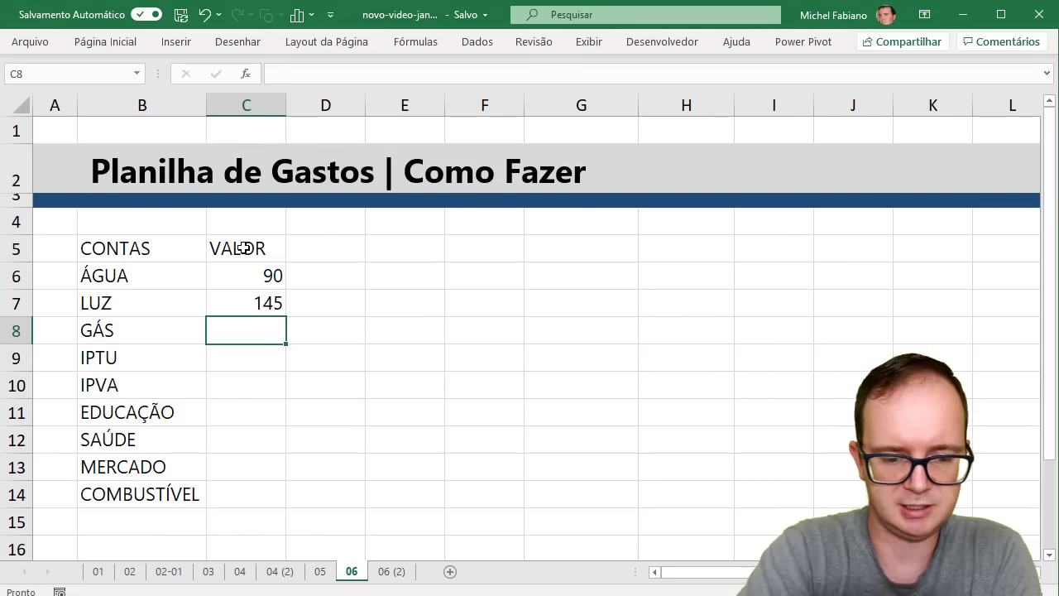
key("Return")
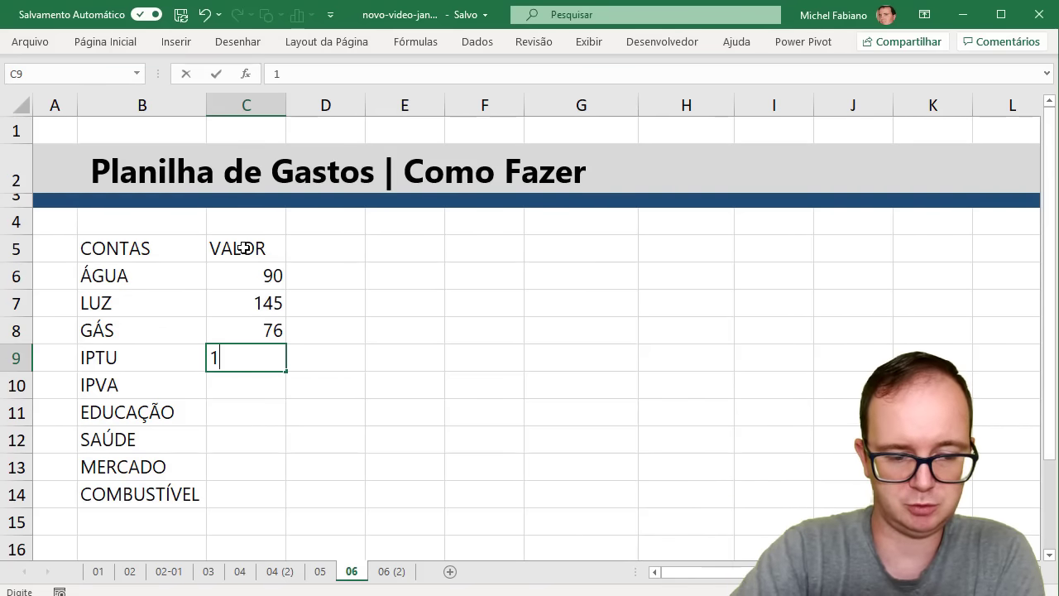
key("Return")
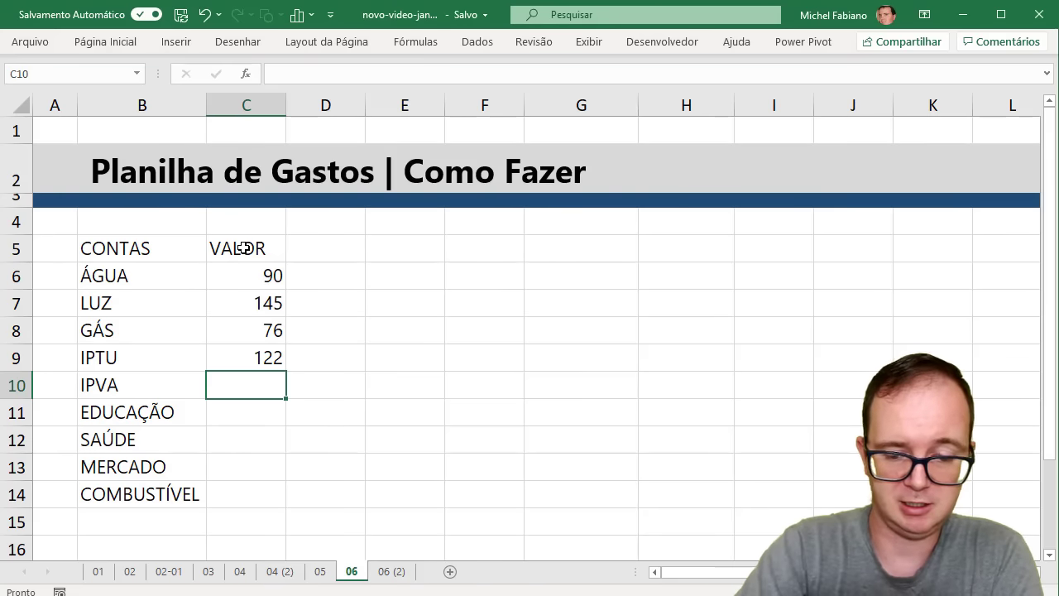
Enter the remaining amounts 400, 200, 400, 800 and 300 for IPVA through COMBUSTÍVEL
key("Return")
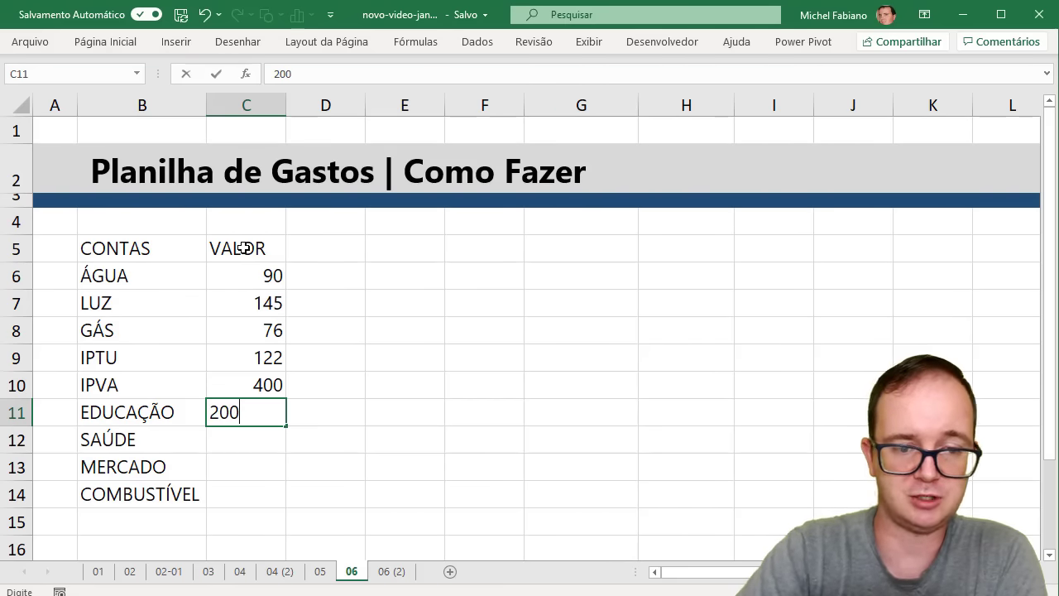
key("Return")
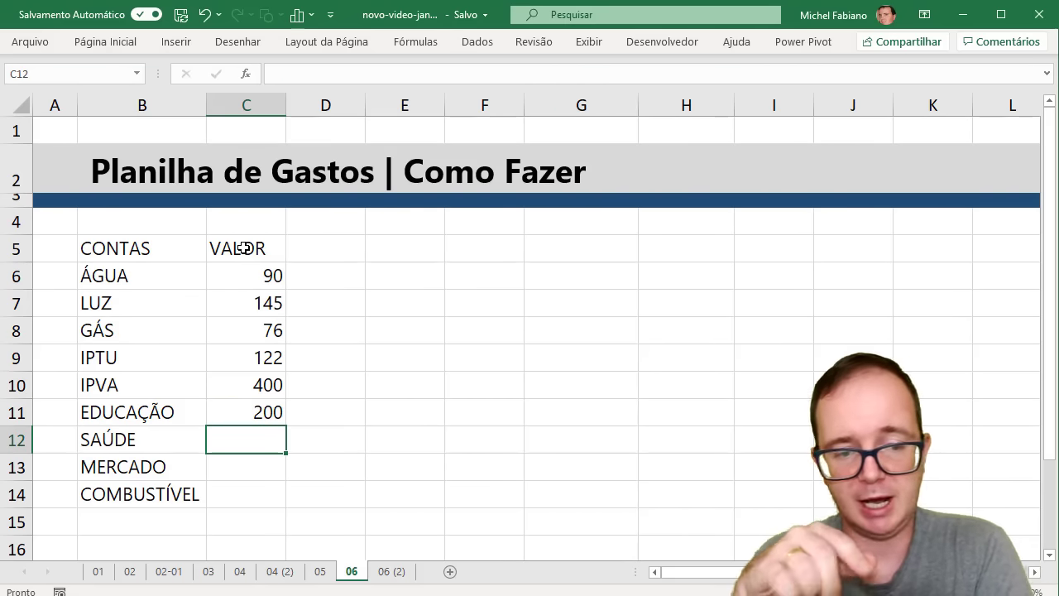
type("400")
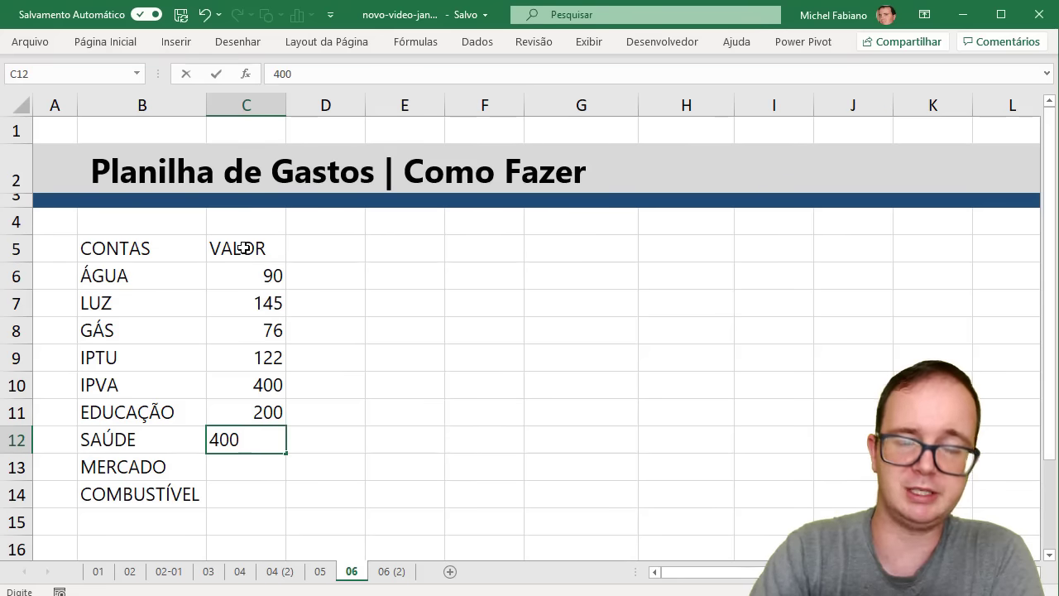
key("Return")
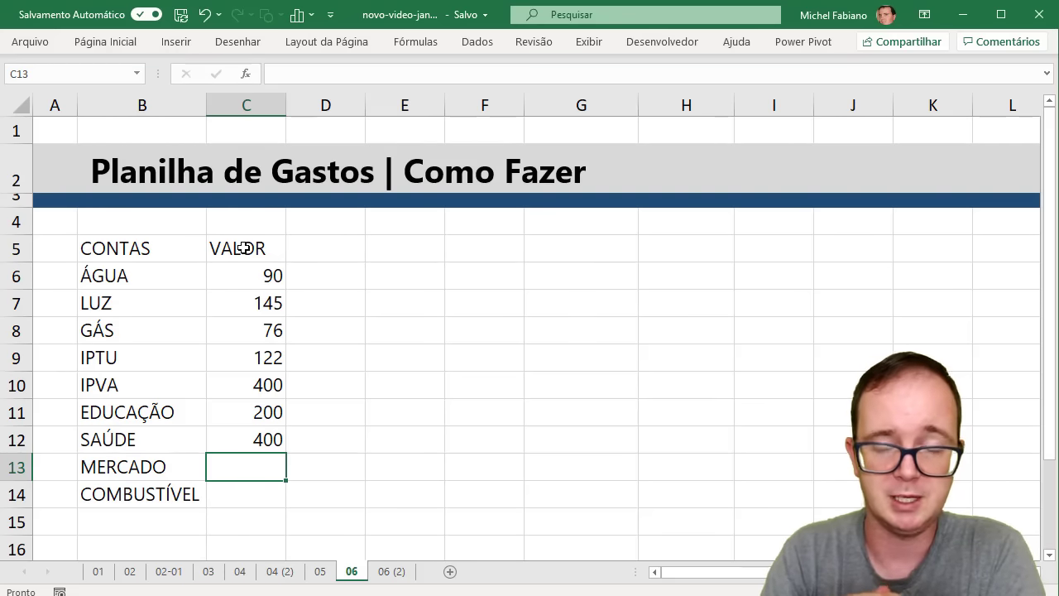
type("800")
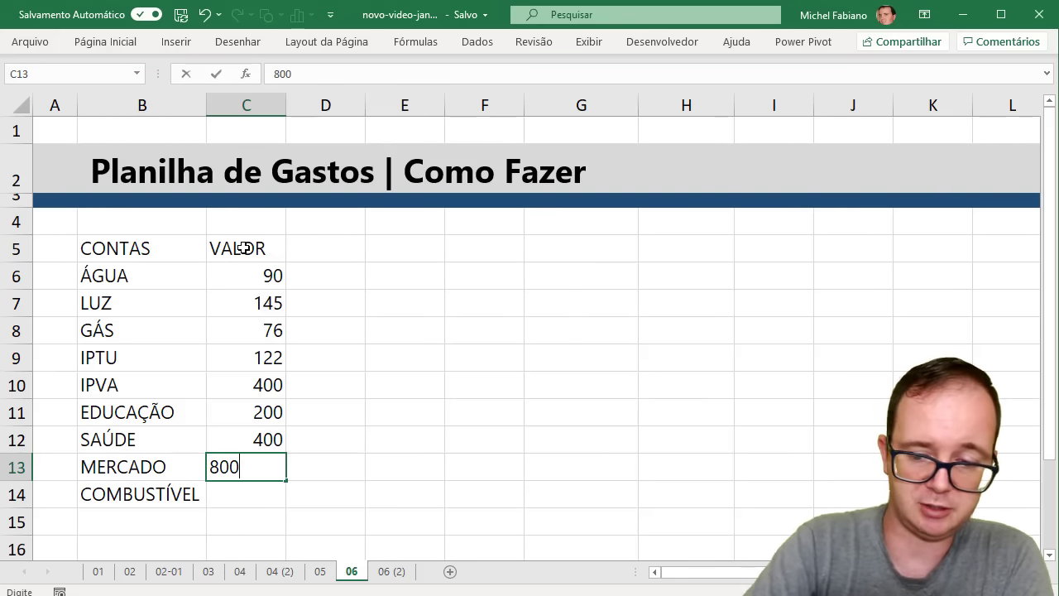
key("Return")
type("300")
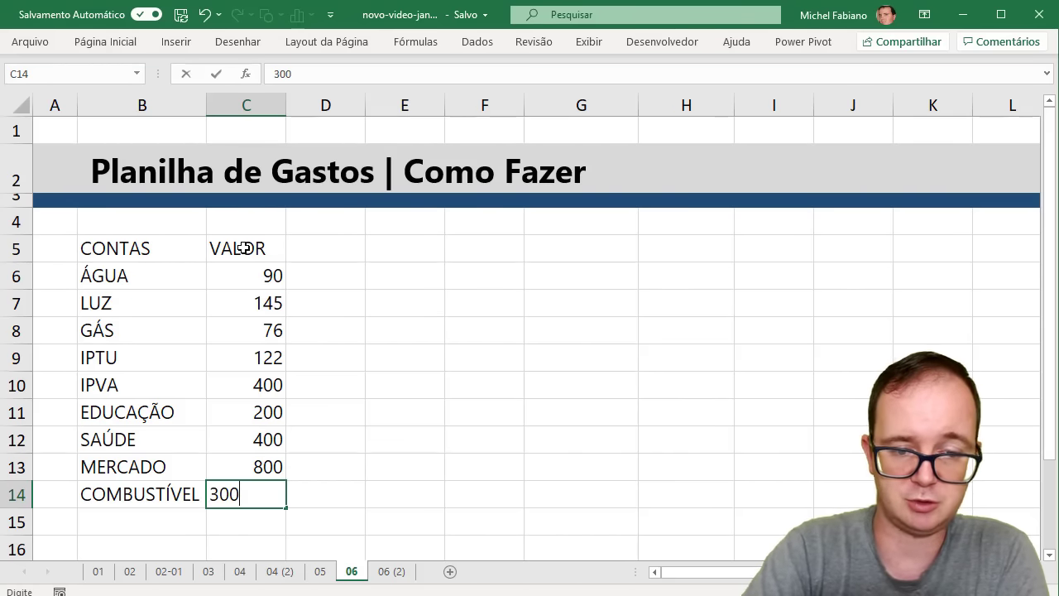
key("Return")
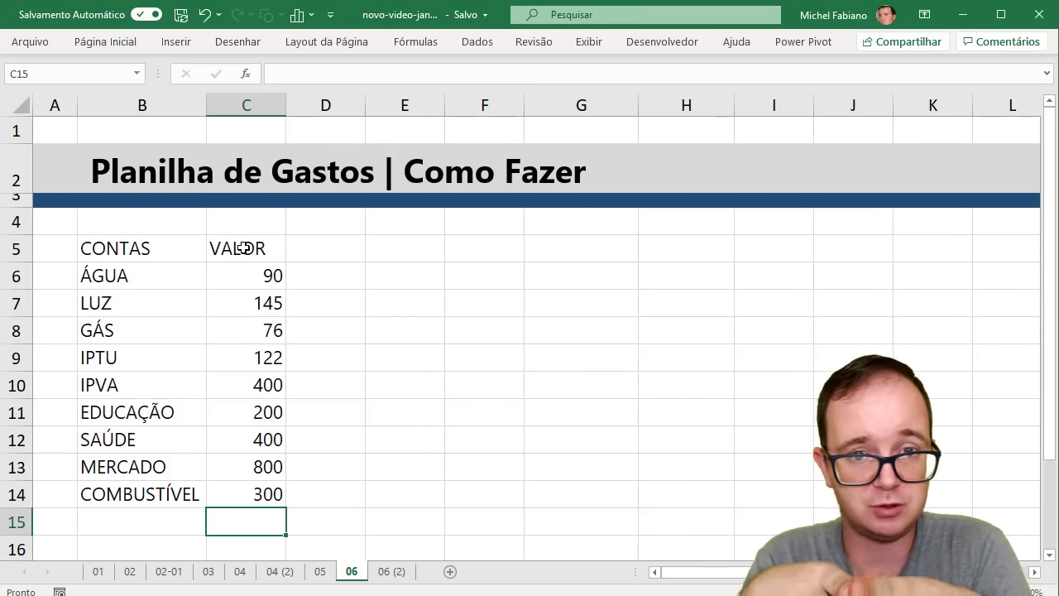
Add a VENCIMENTO header in D5, autofit column D, and enter dates 09/01, 12/01, 12/01, 20/01/2021
left_click(315, 249)
type("VENCIMENTO")
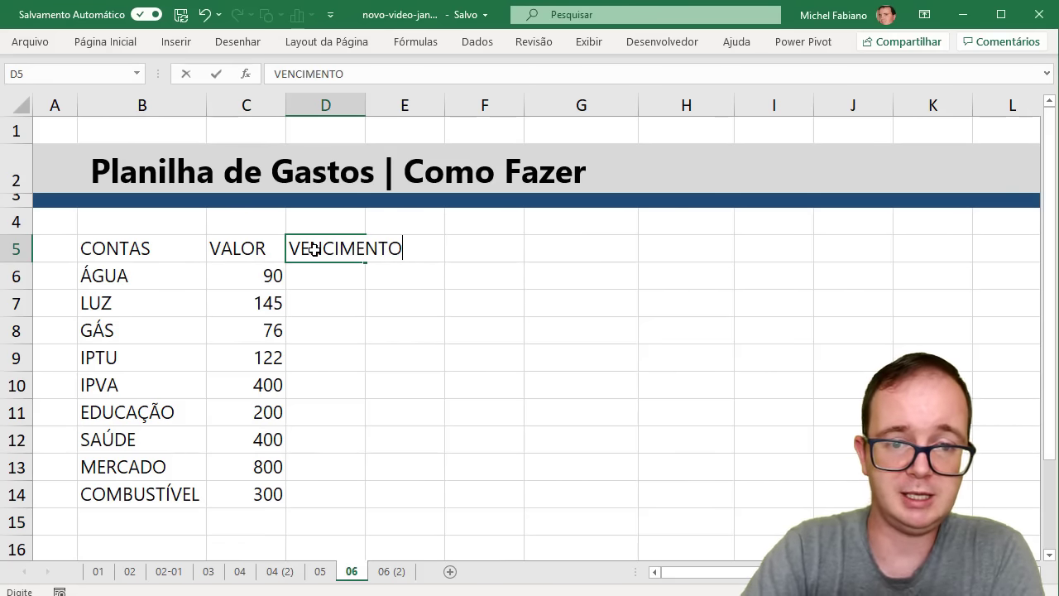
key("Return")
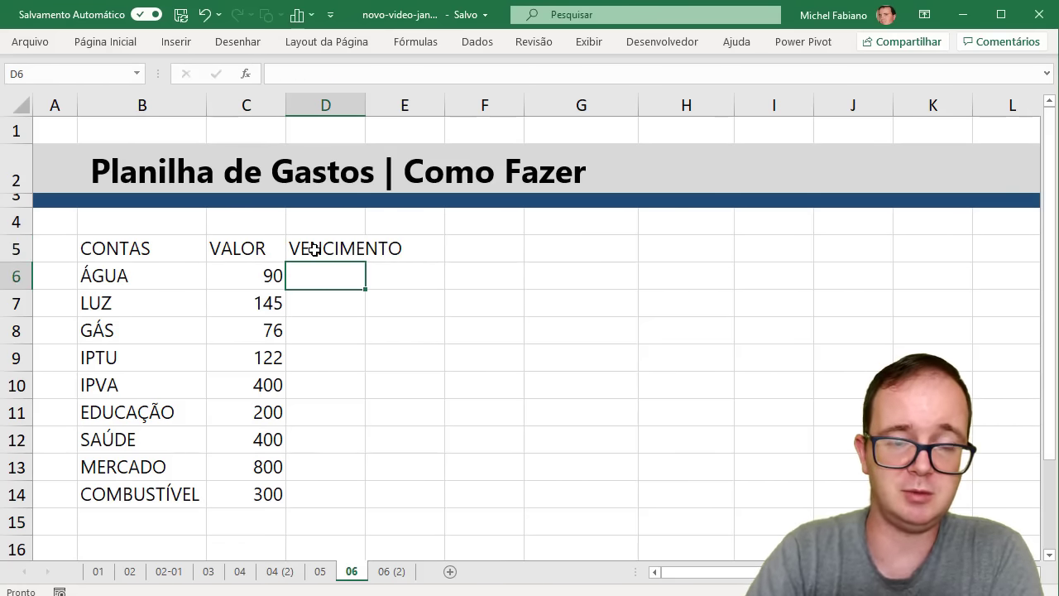
double_click(365, 104)
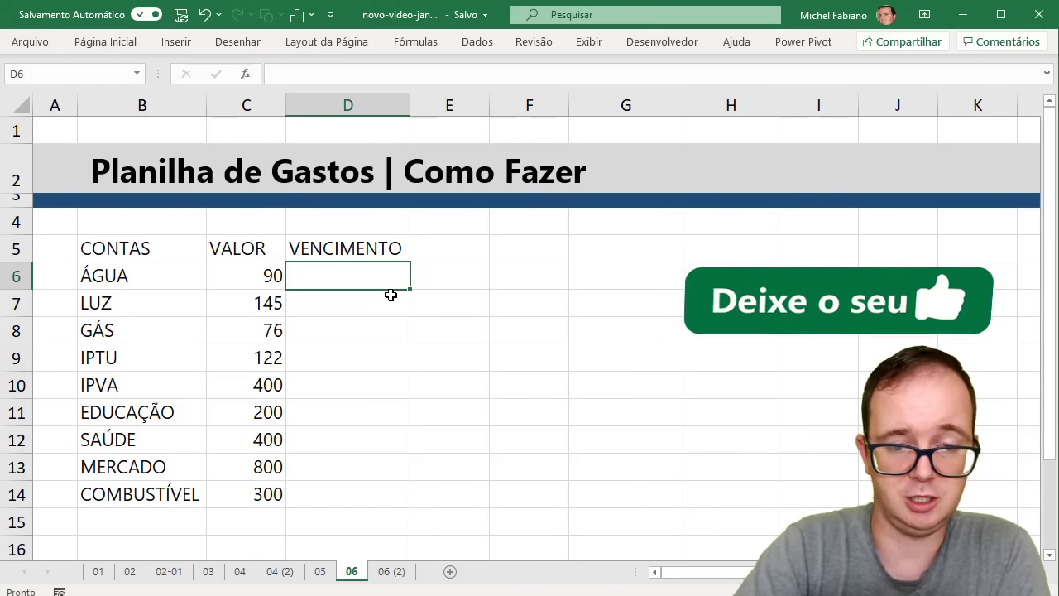
type("0")
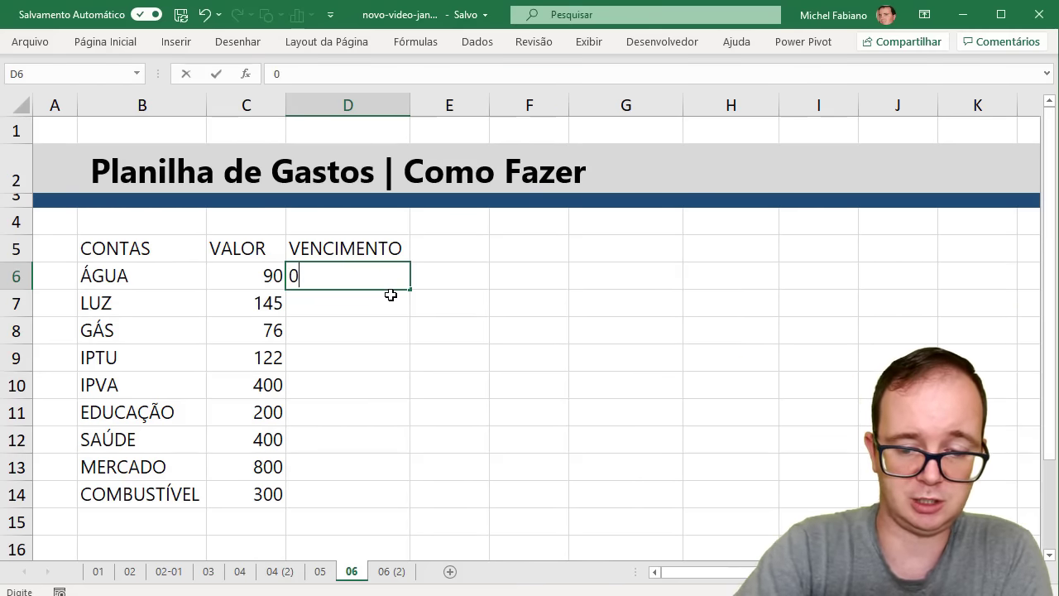
type("9-01-202")
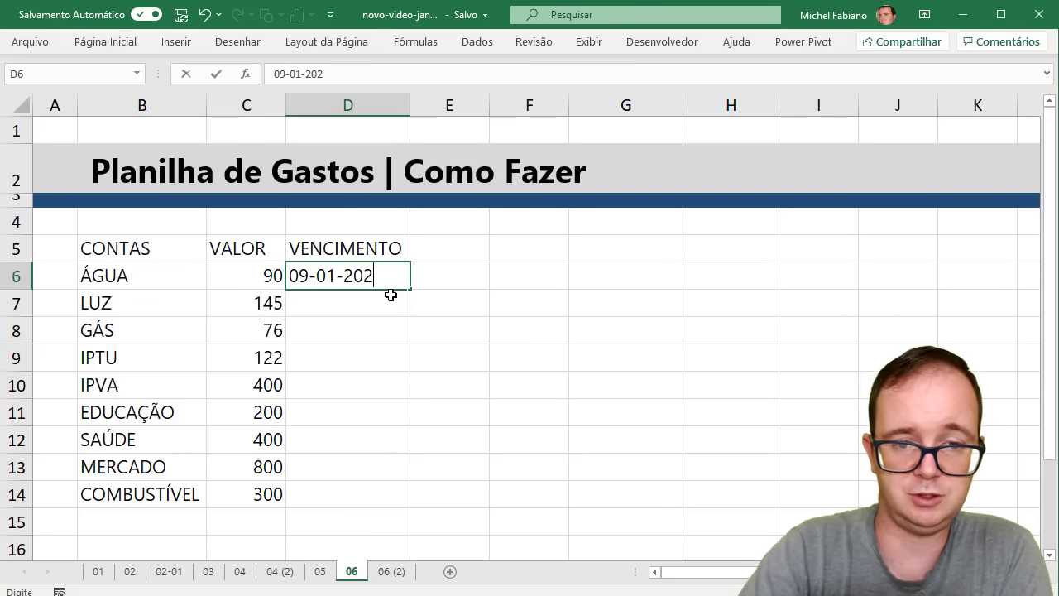
type("1")
key("Return")
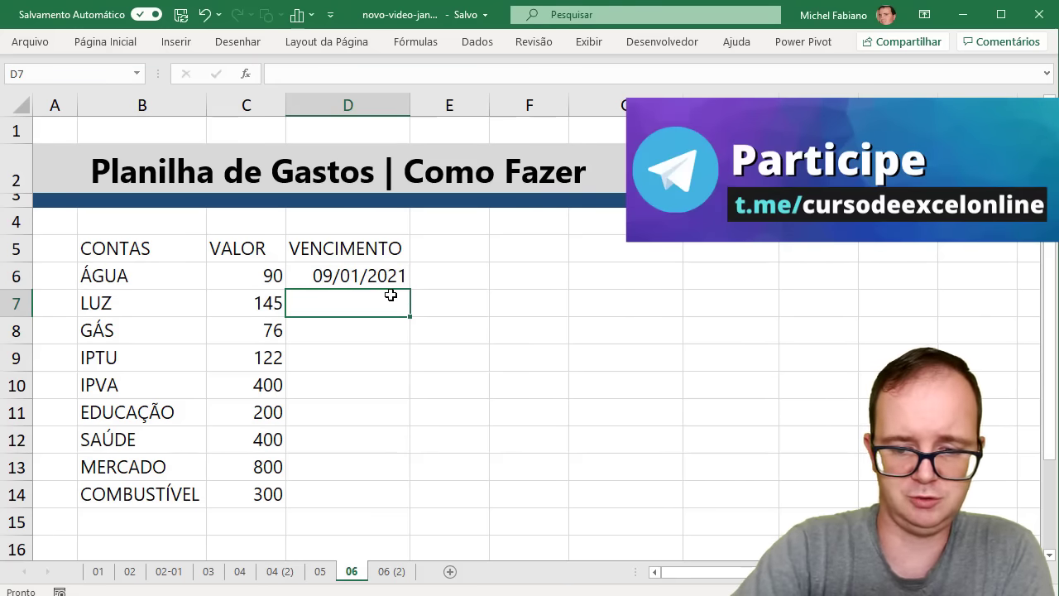
type("2-")
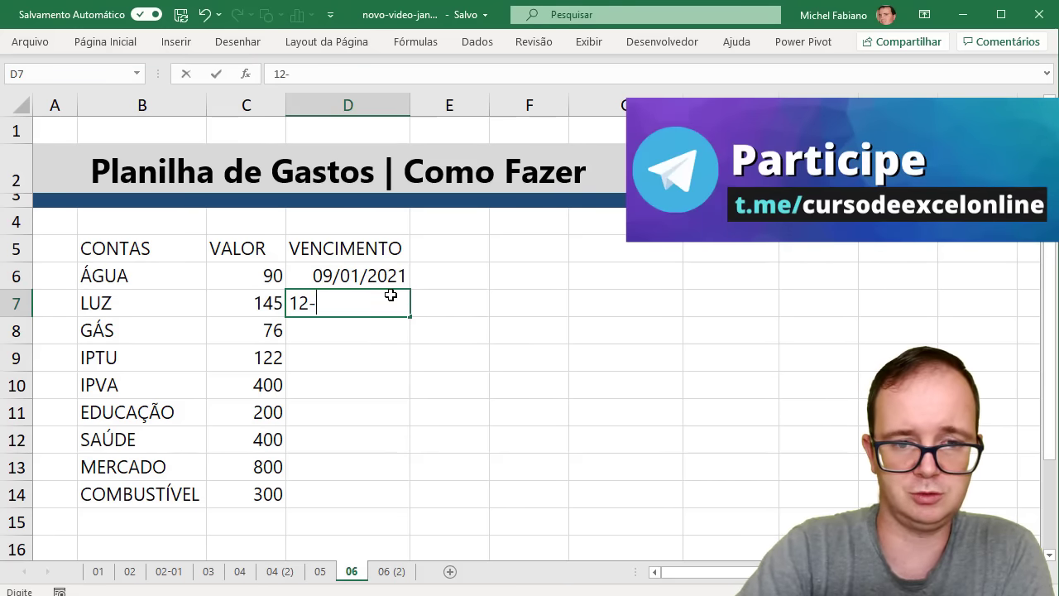
type("01")
type("-20")
type("21")
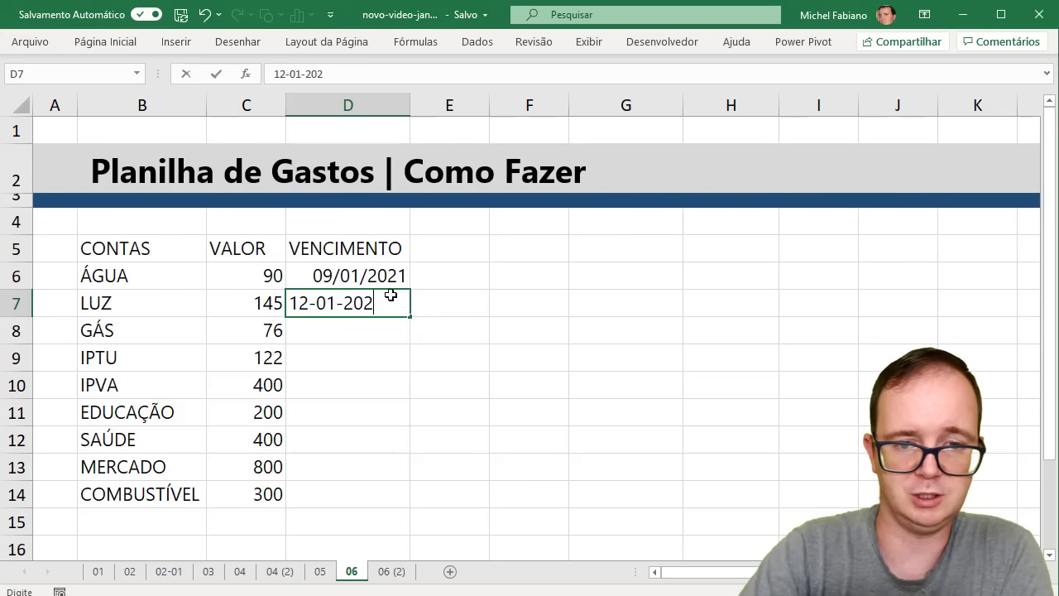
key("Return")
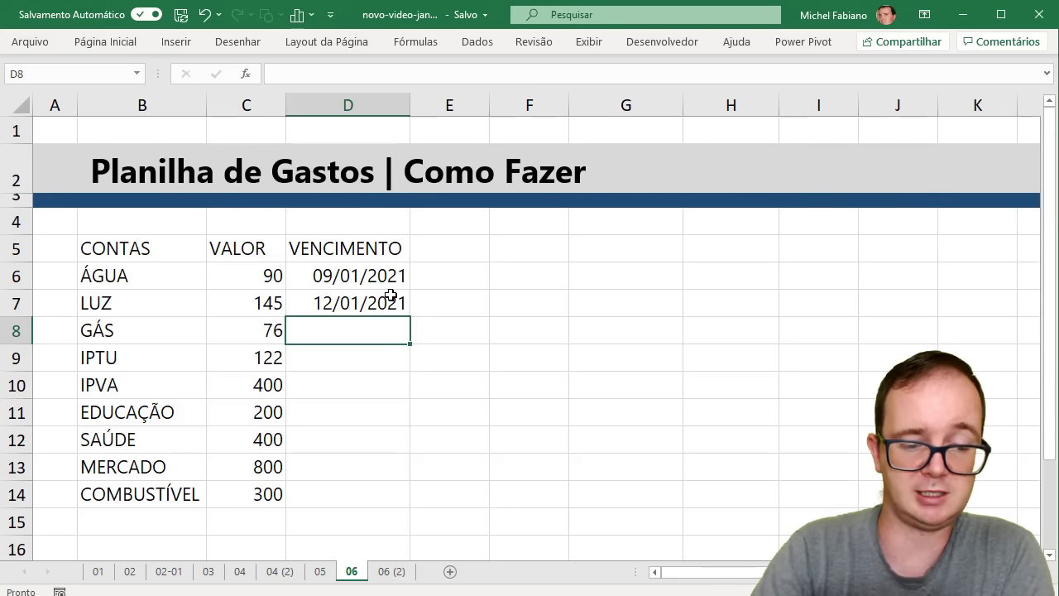
type("12-01-2021")
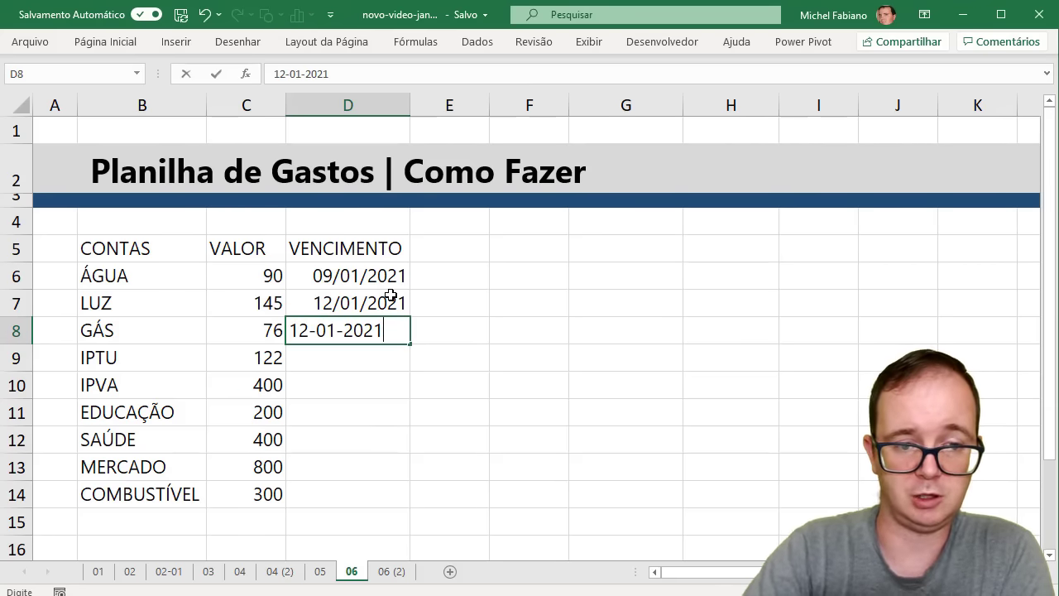
key("Return")
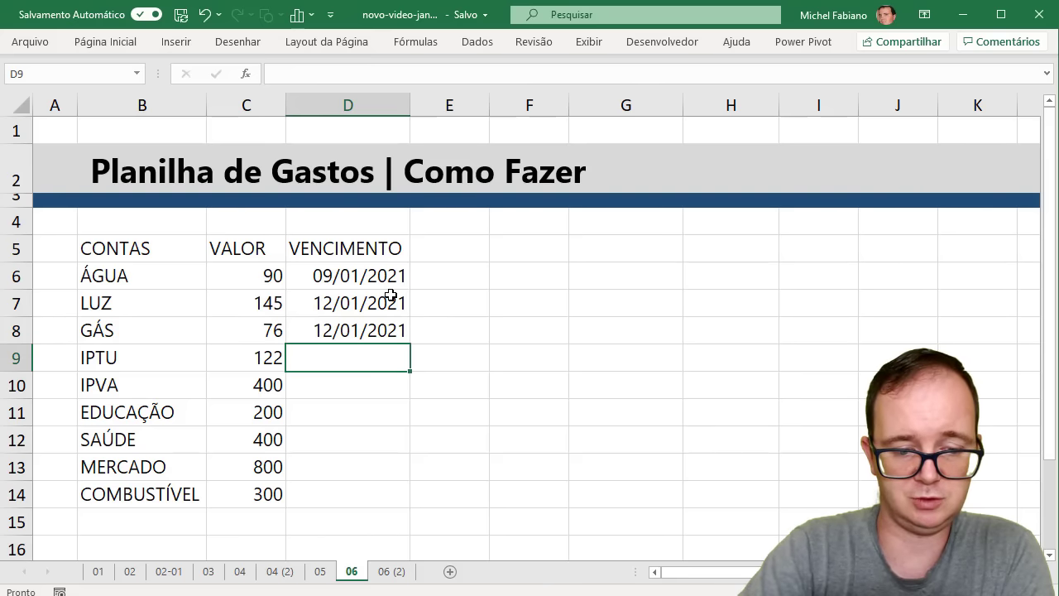
type("20-01-2021")
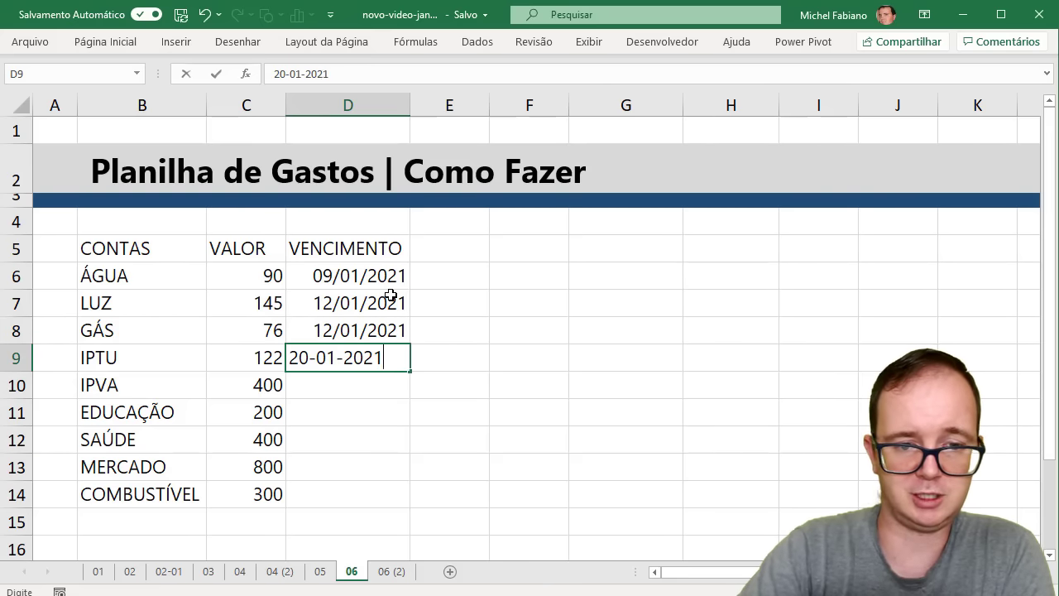
key("Return")
type("14-0")
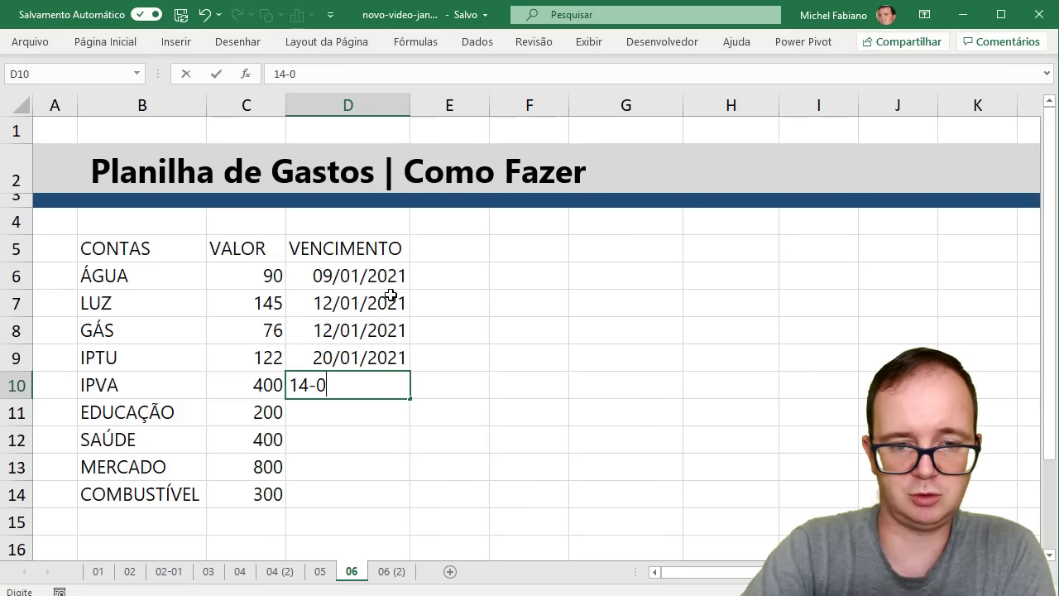
Enter due dates 14/01, 07/01, 15/01, 05/01 and 10/01/2021 for IPVA through COMBUSTÍVEL
type("14/01/20")
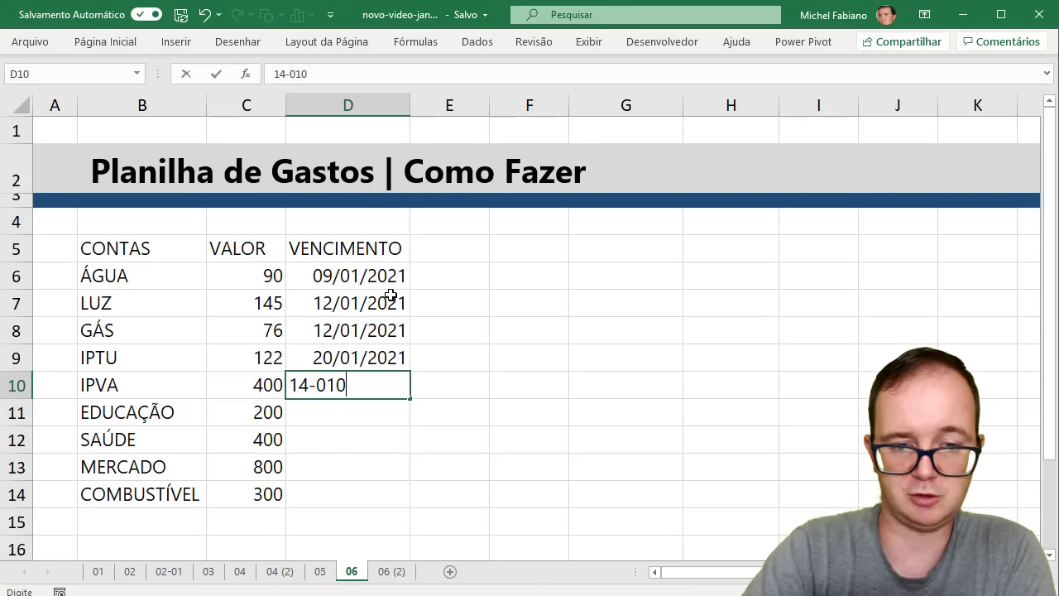
type("21")
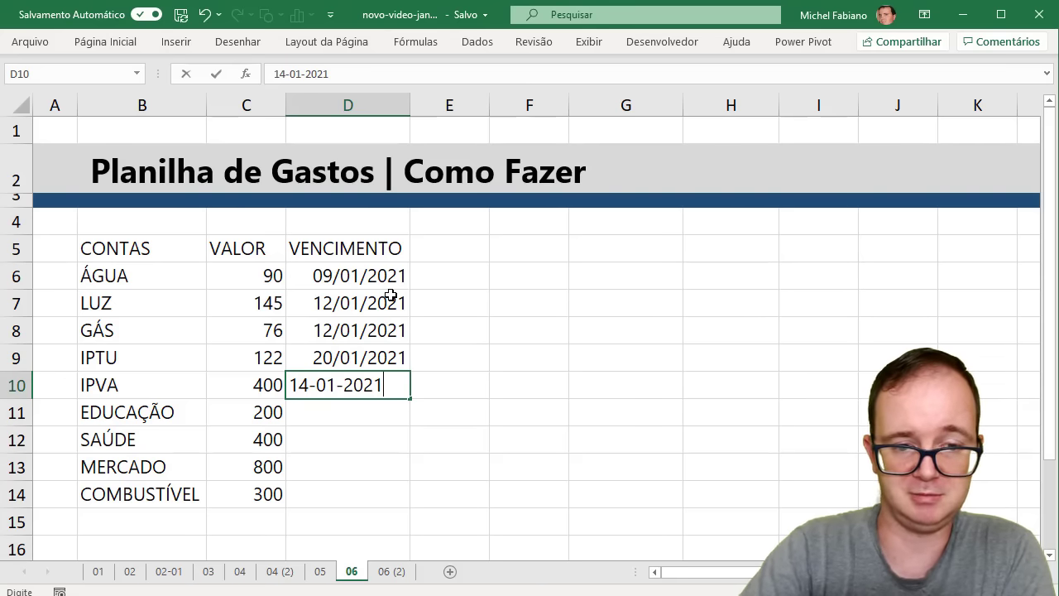
key("Return")
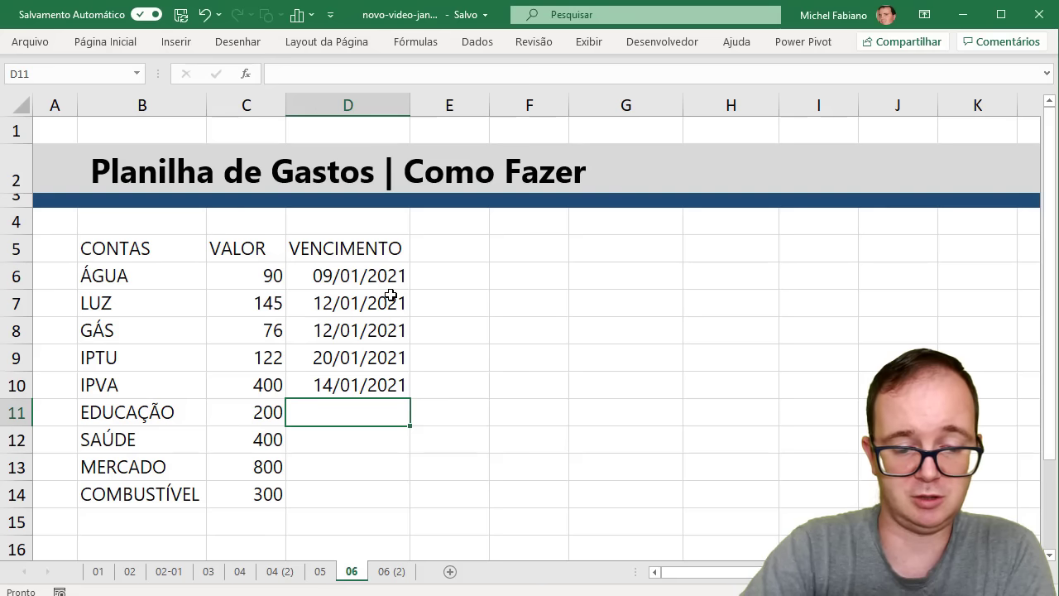
type("0")
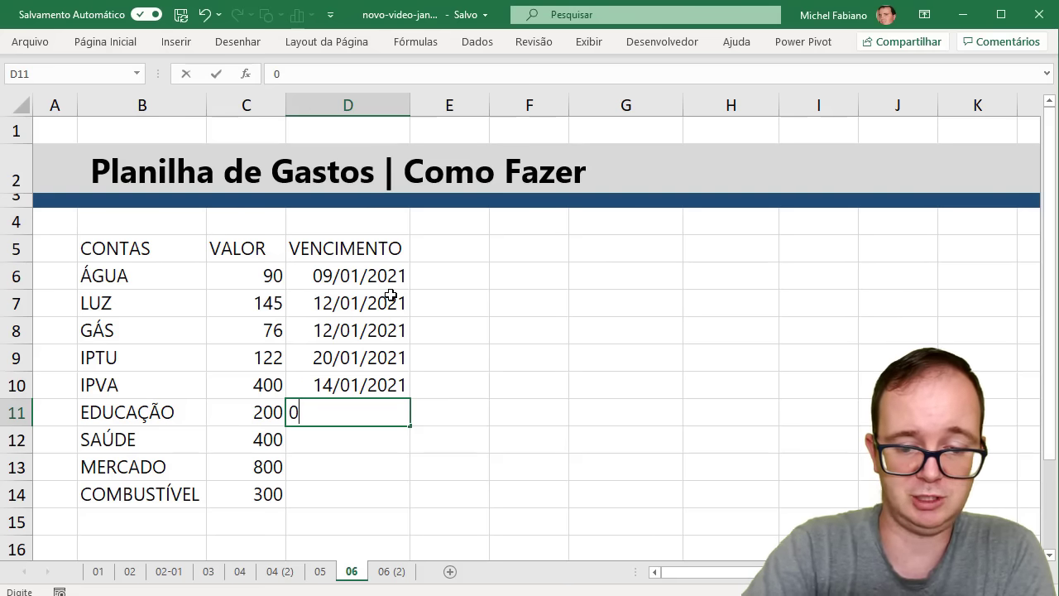
type("7-01")
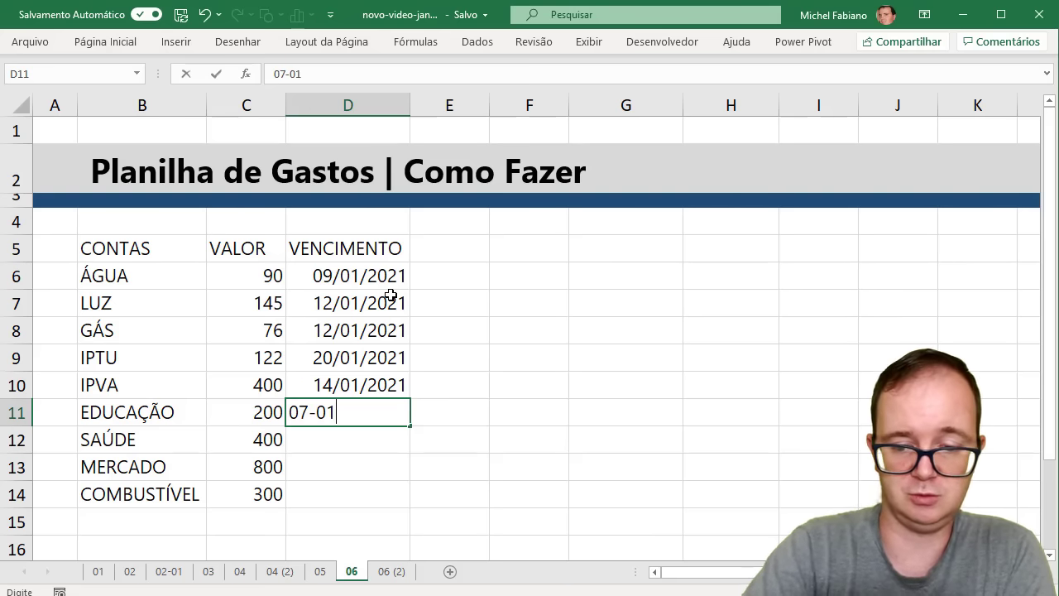
type("-202")
type("1")
key("Return")
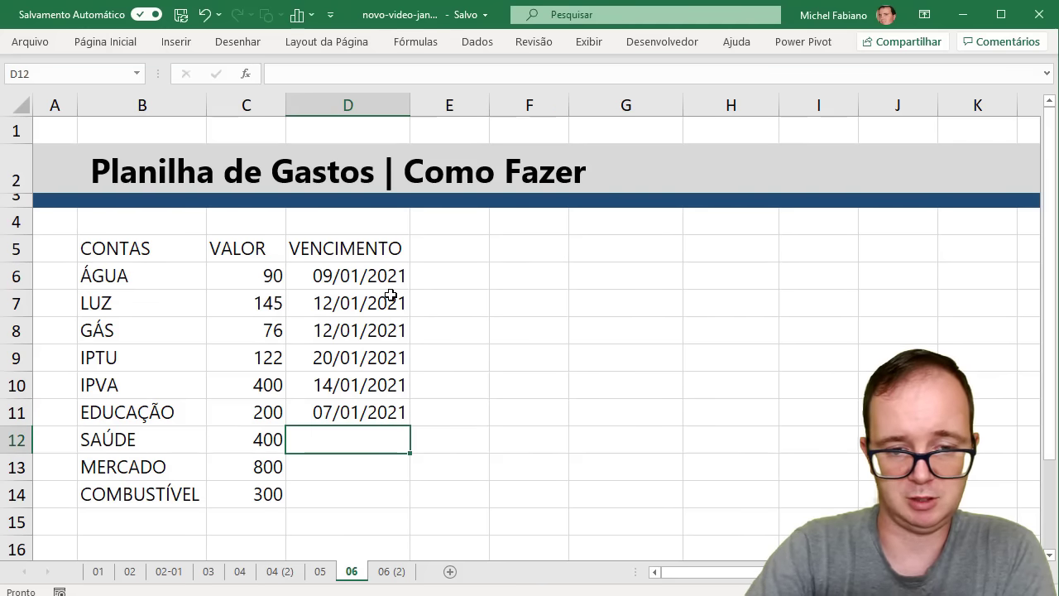
type("15-01-2021")
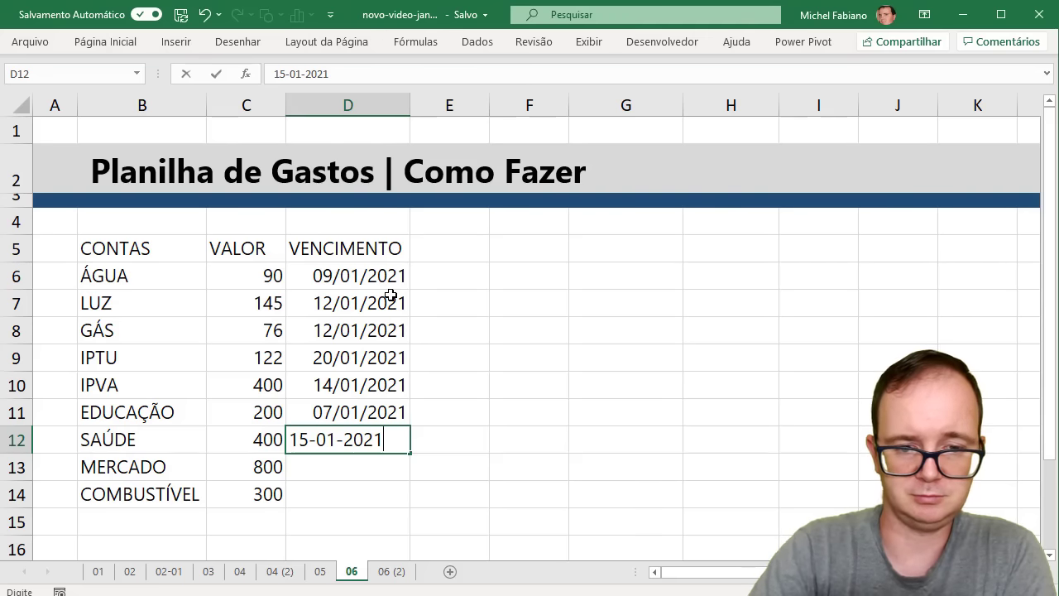
key("Return")
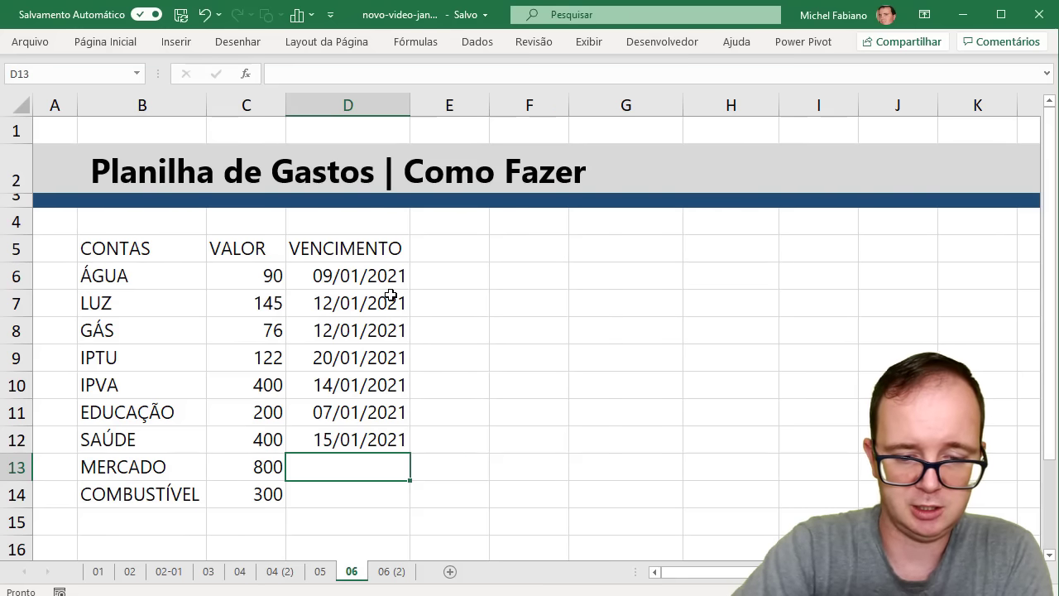
type("05-01-22")
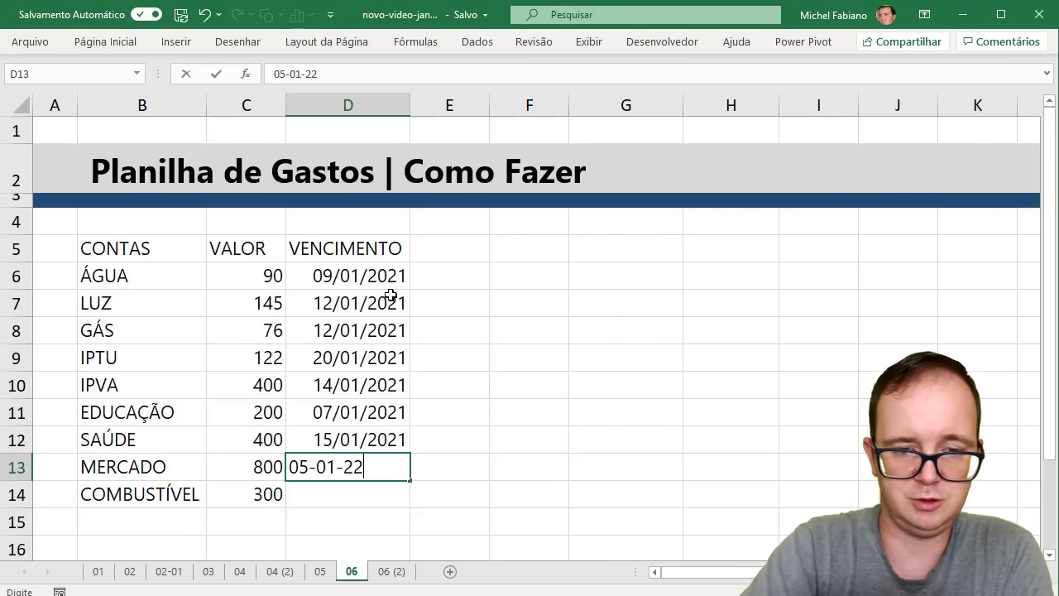
key("BackSpace")
type("021")
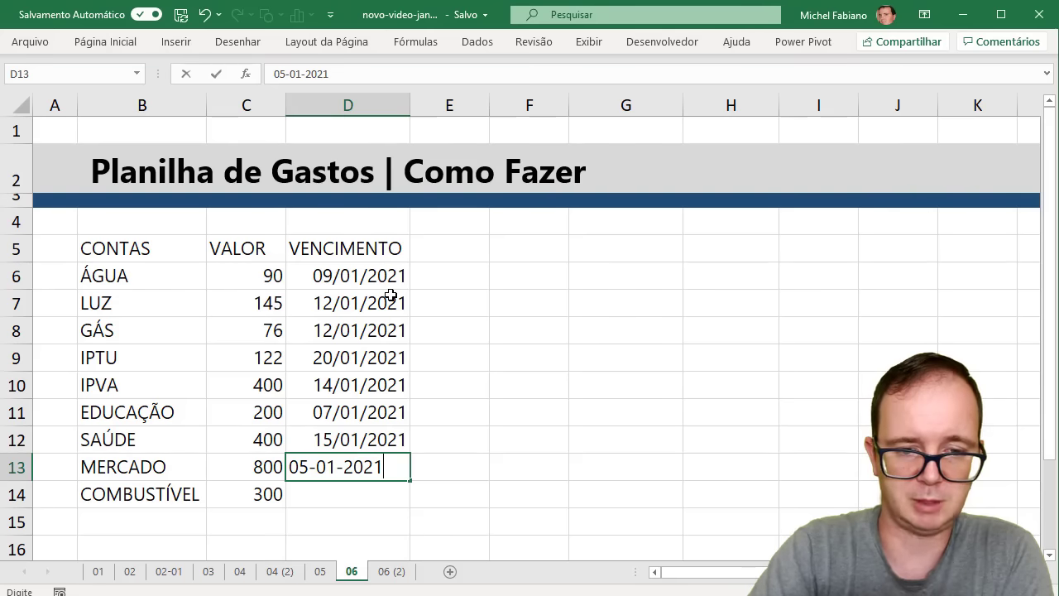
key("Return")
type("10-01")
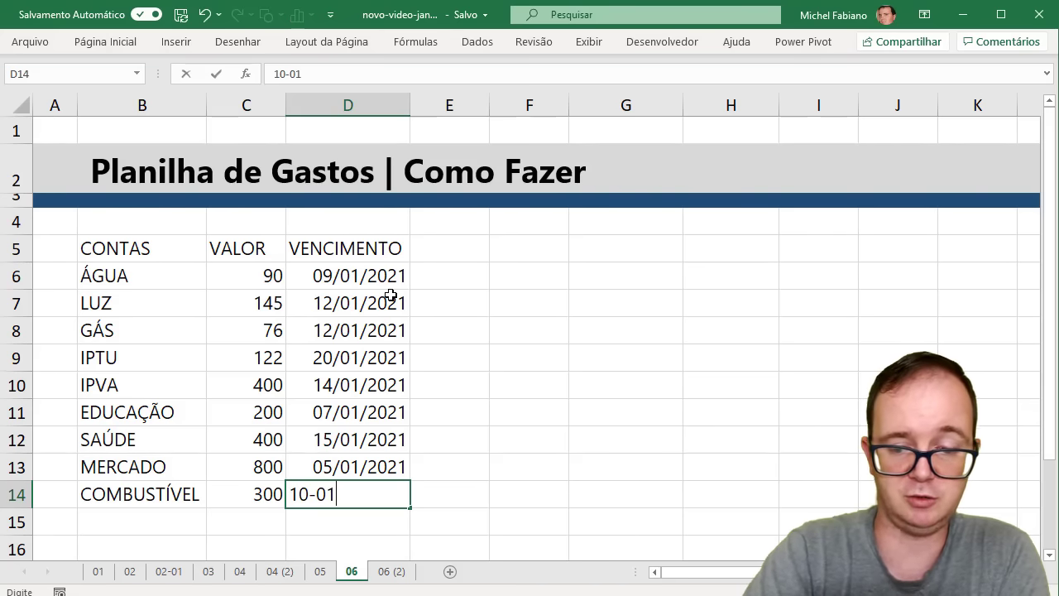
type("21")
key("Return")
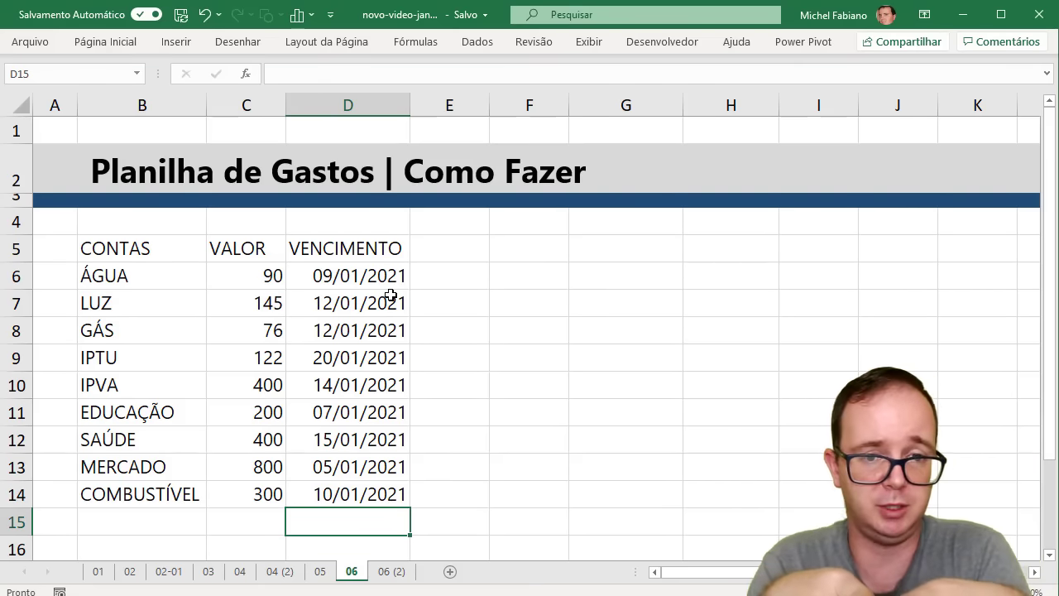
Add a PAGO header in E5 and mark ÁGUA, LUZ, GÁS and IPTU with X
left_click(451, 240)
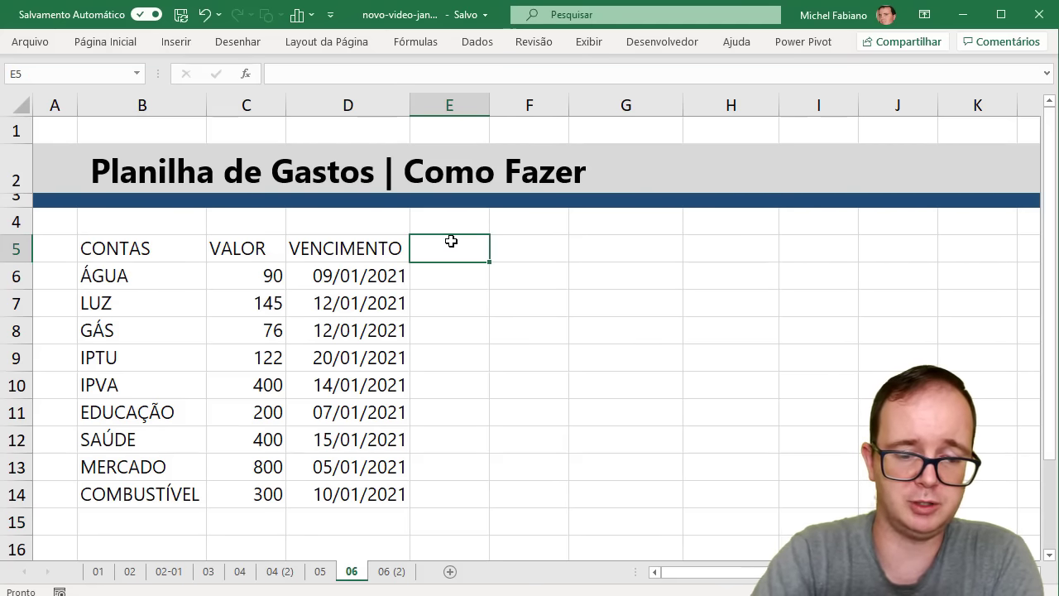
type("PAG")
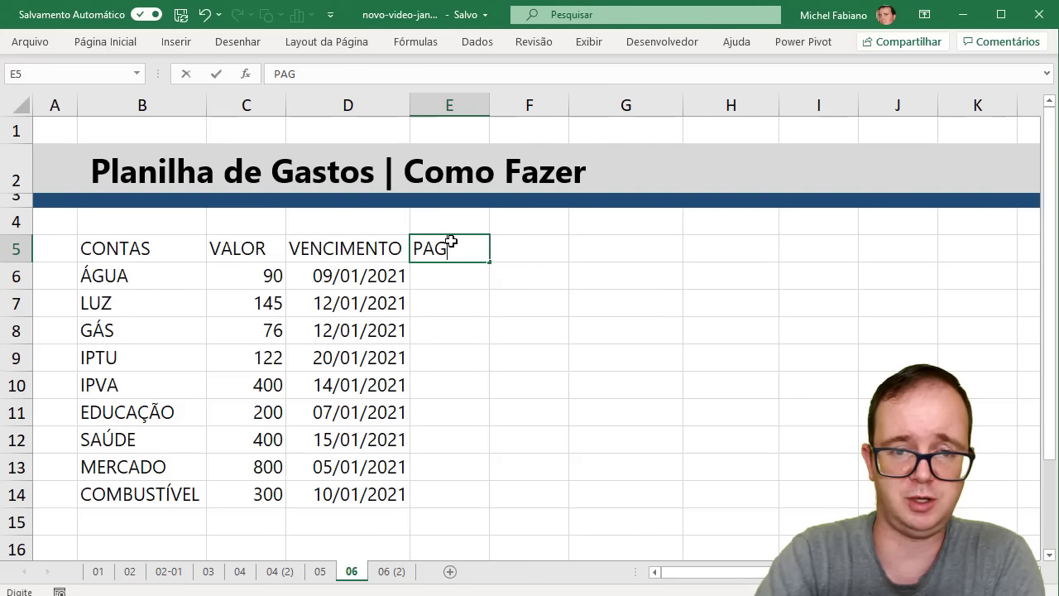
type("O")
key("Return")
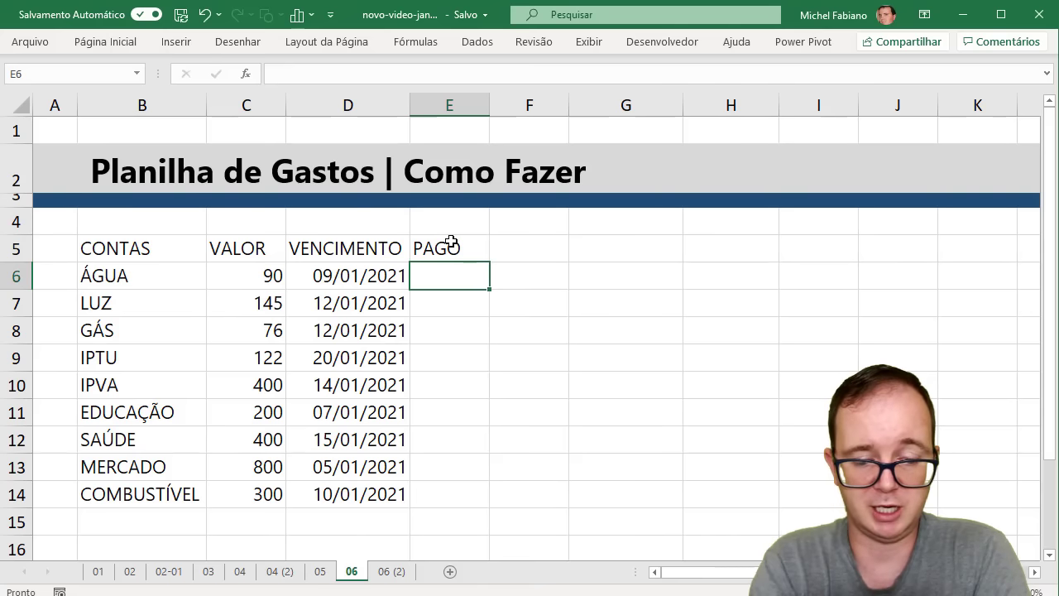
type("X")
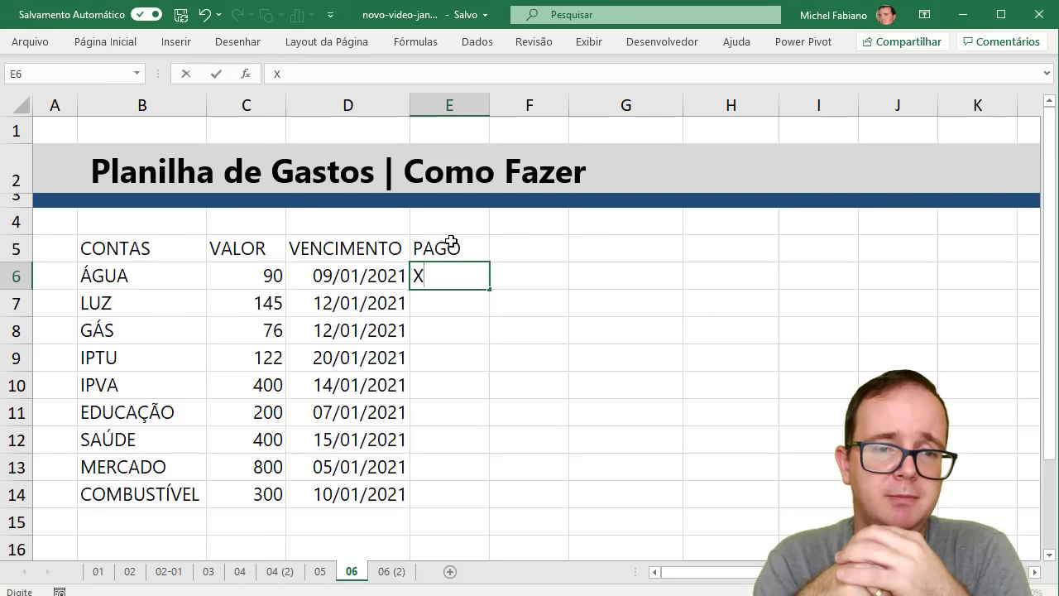
key("Return")
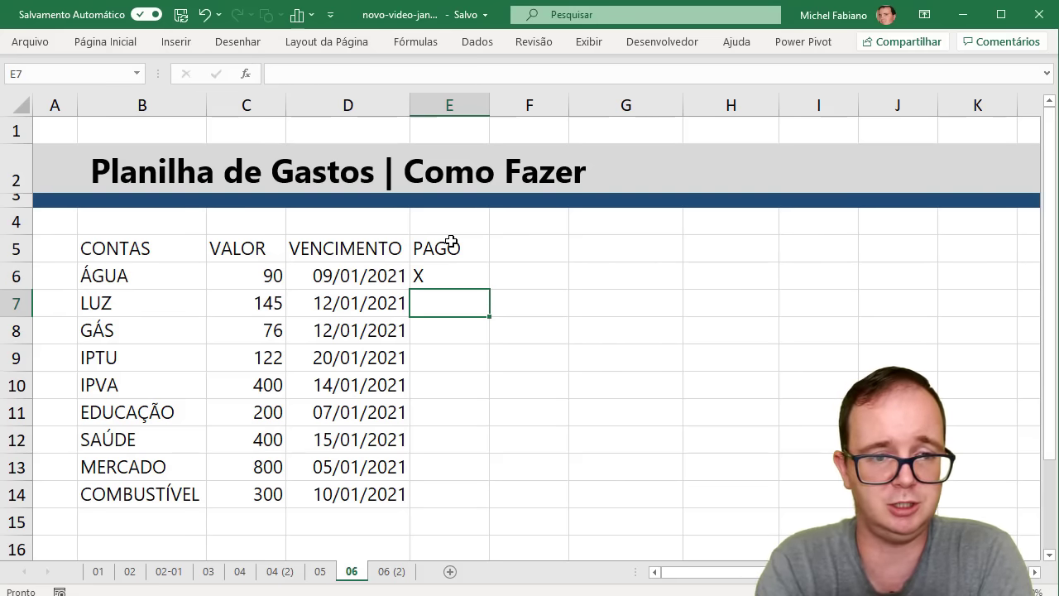
type("X")
key("Return")
type("X")
key("Return")
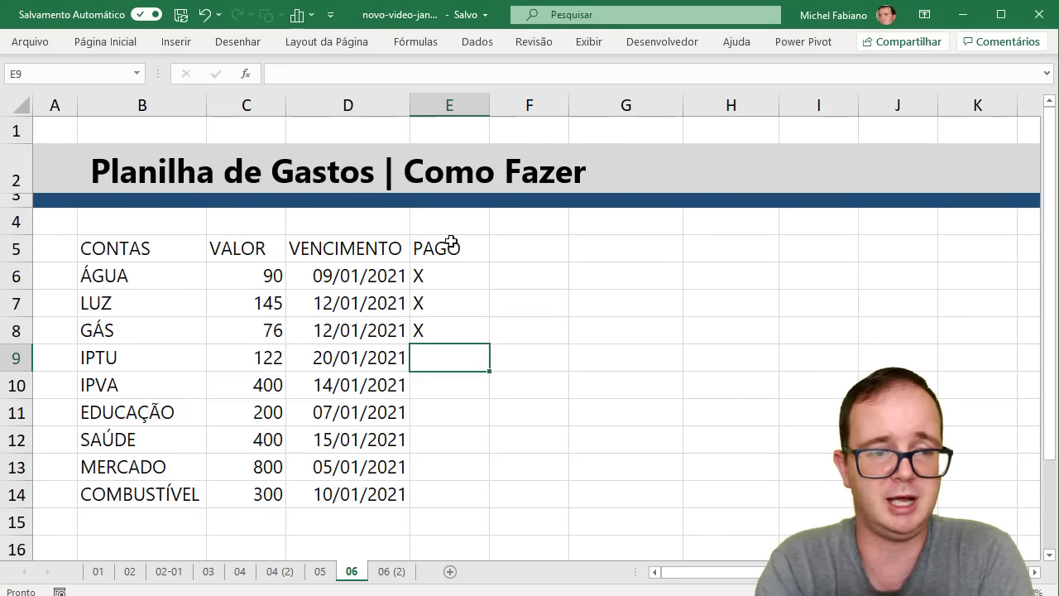
type("X")
key("Return")
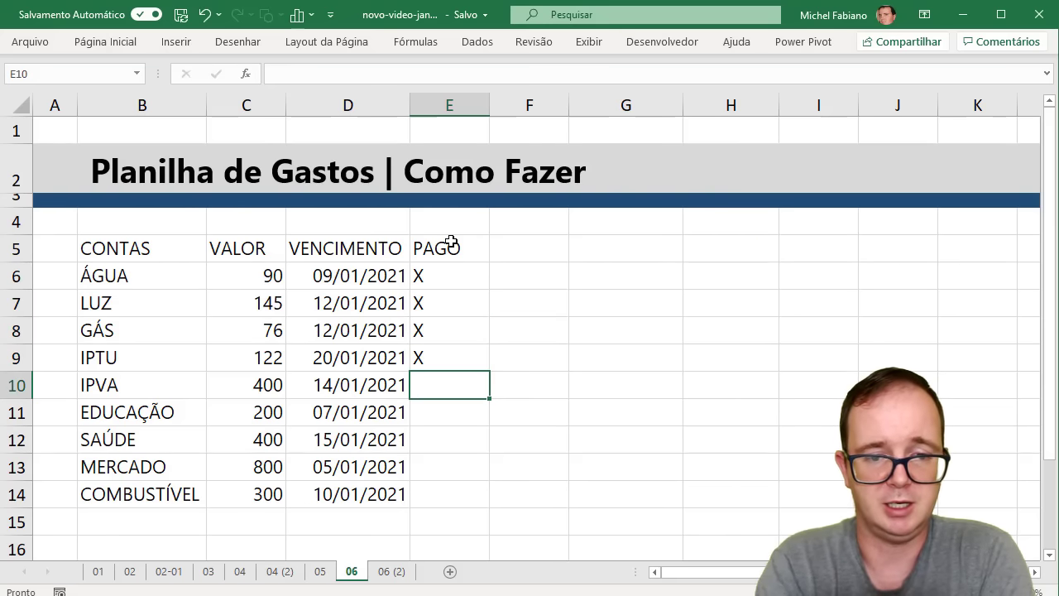
Mark EDUCAÇÃO, MERCADO and COMBUSTÍVEL with X, leaving IPVA and SAÚDE blank
key("Return")
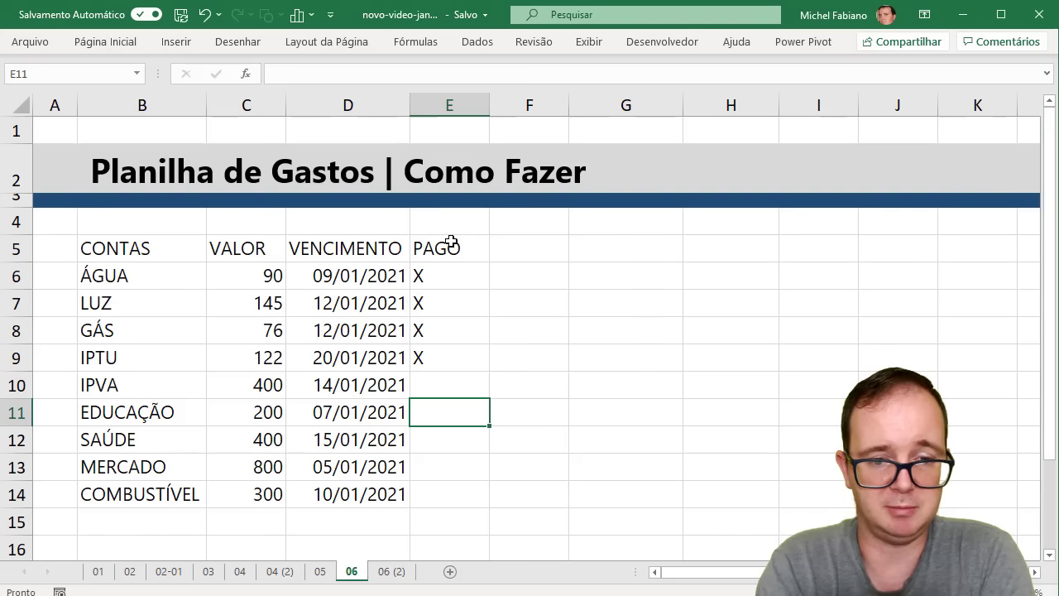
type("X")
key("Return")
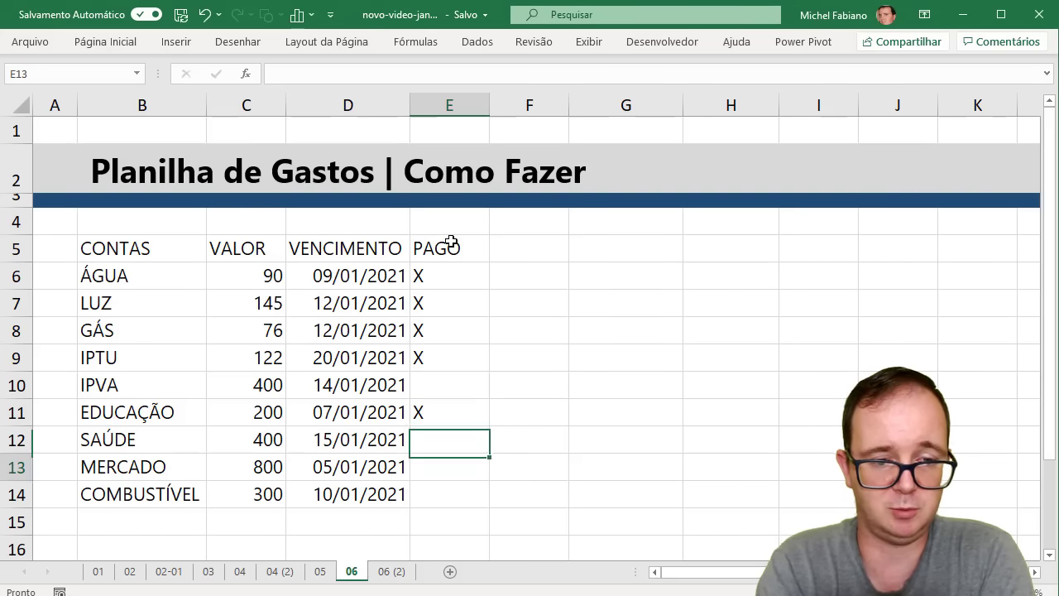
key("Return")
type("X")
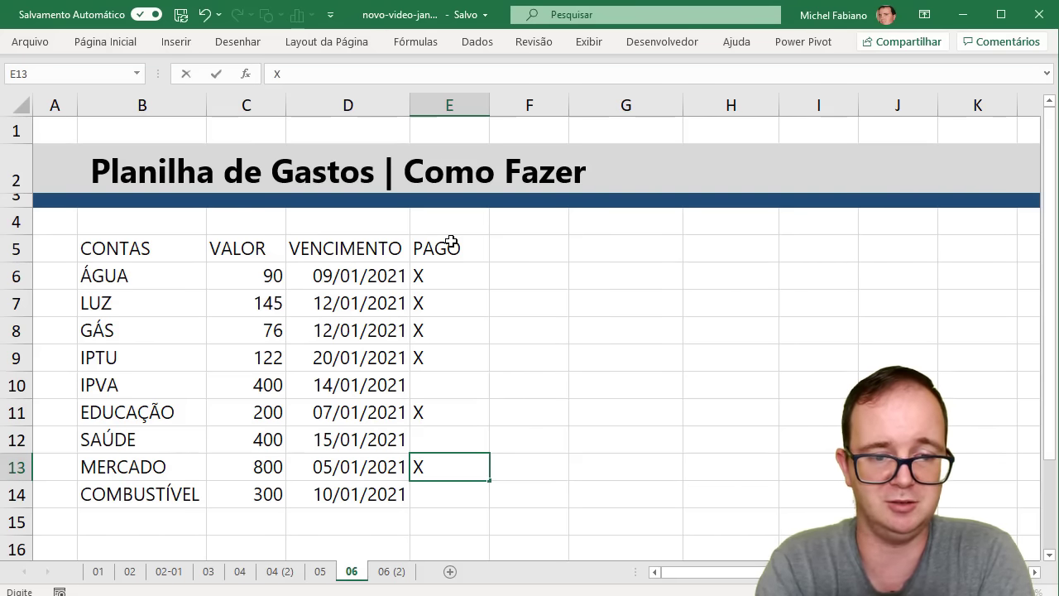
key("Return")
type("X")
key("Return")
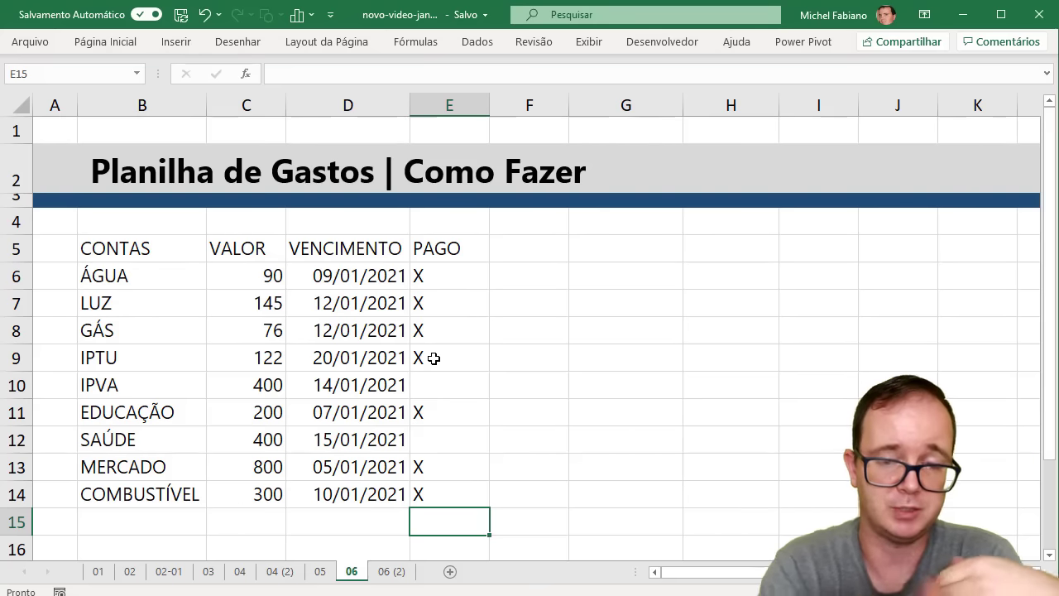
Label G5 TOTAL DE GASTOS and enter =SOMA(C:C) in G6, giving 2533
left_click(592, 257)
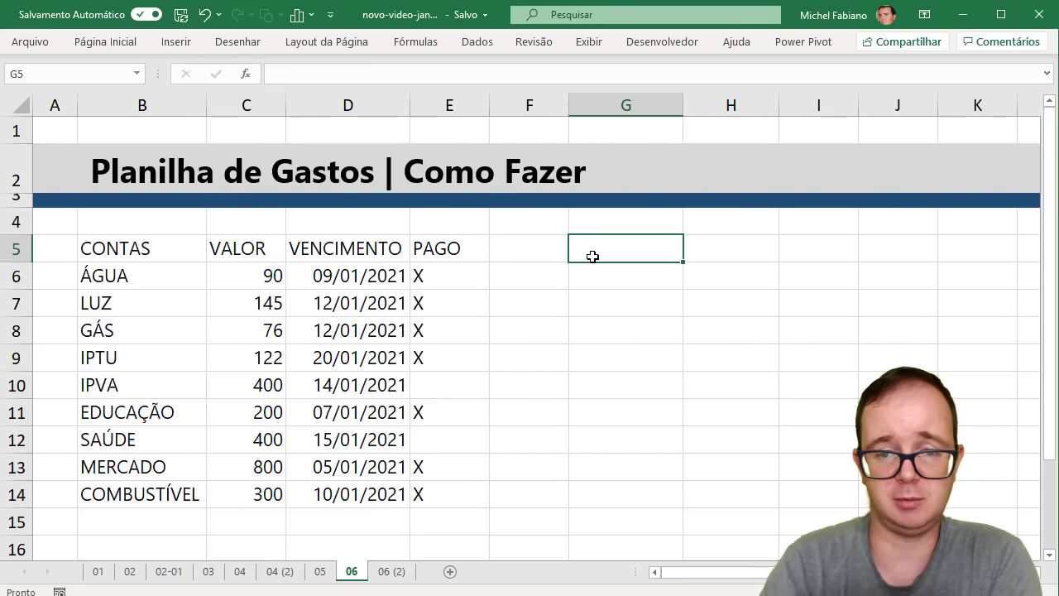
type("TOTAL")
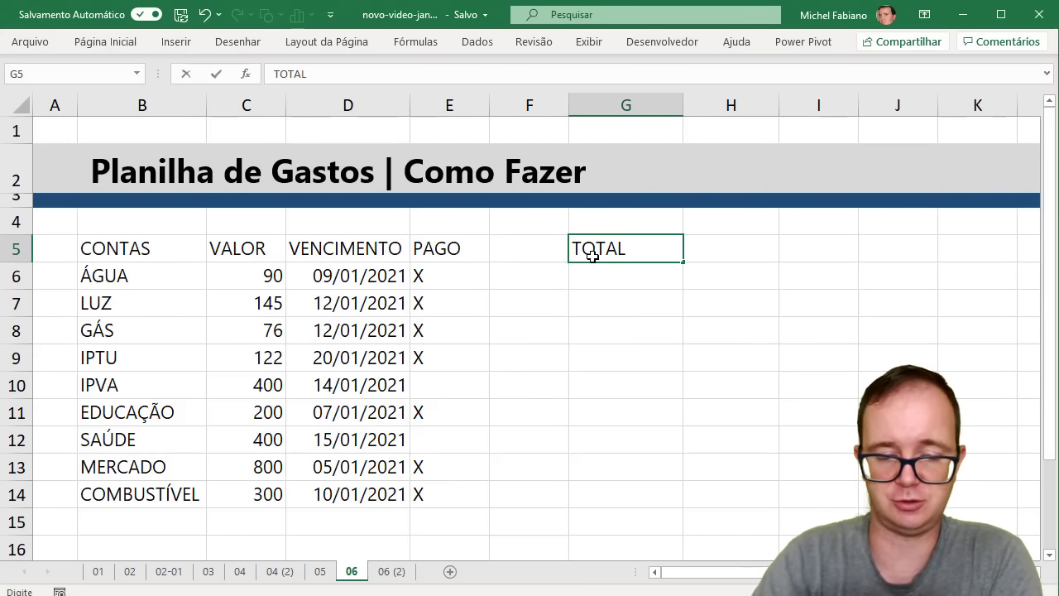
type(" DE GASTOS")
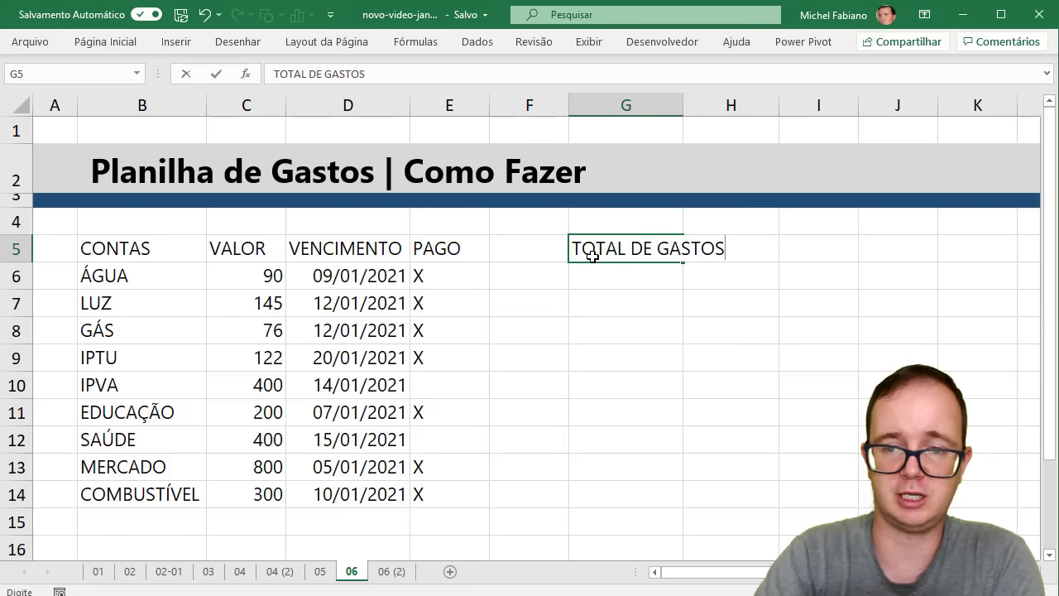
key("Return")
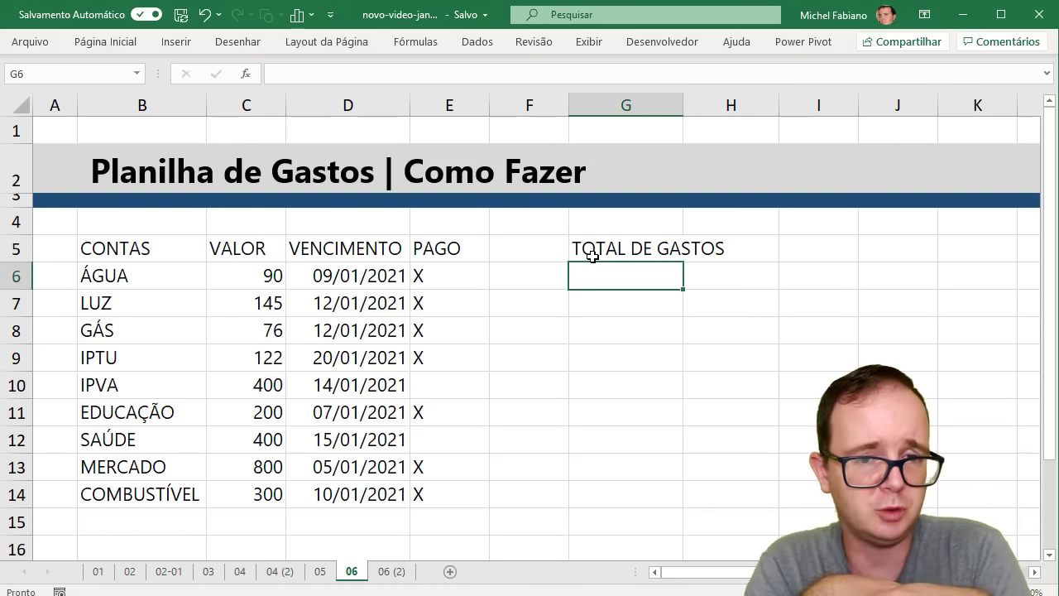
type("=")
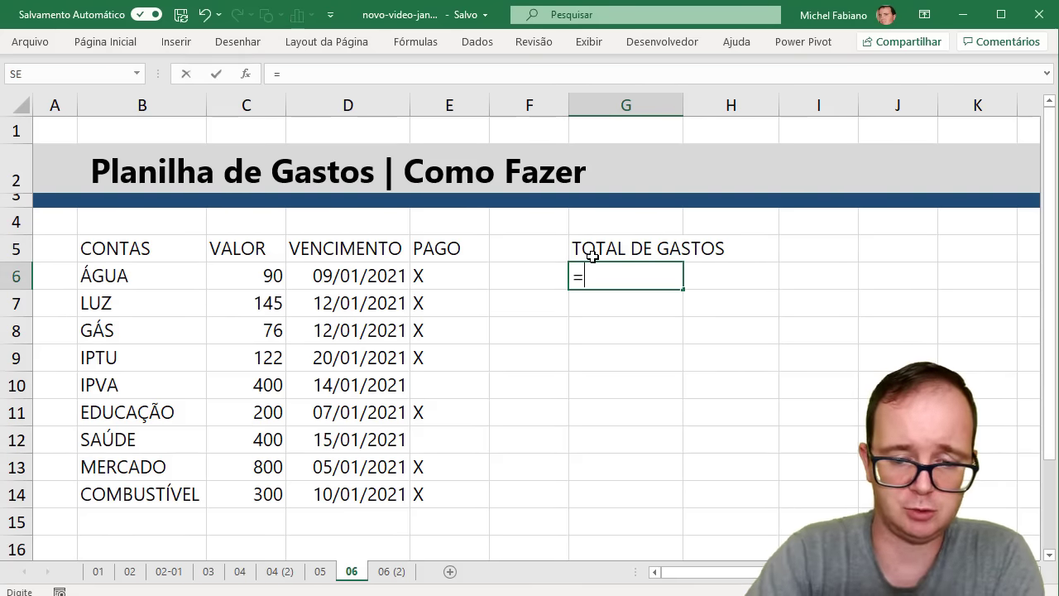
type("SOMA(")
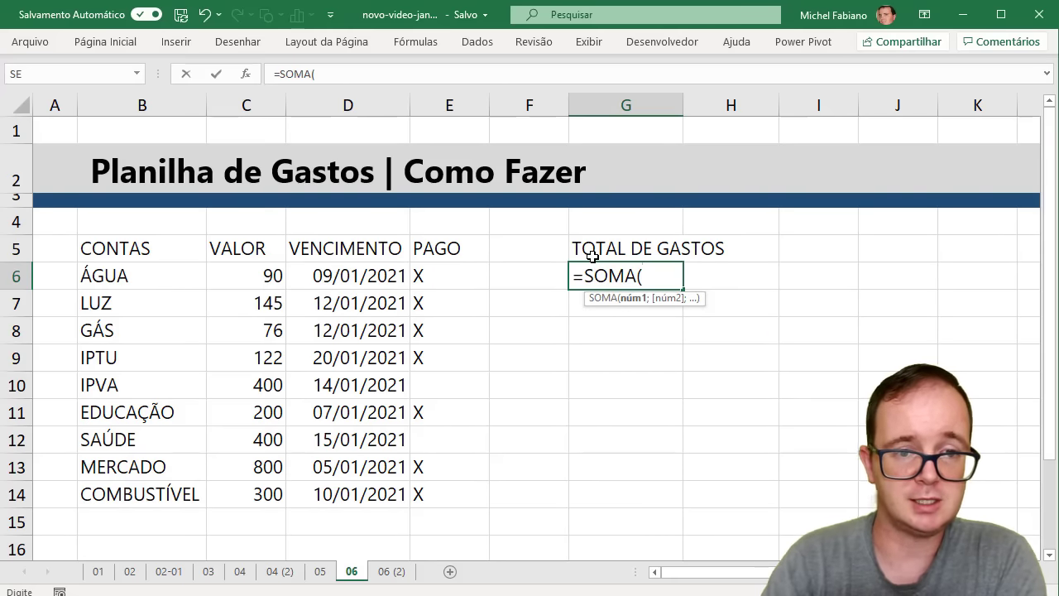
left_click(250, 105)
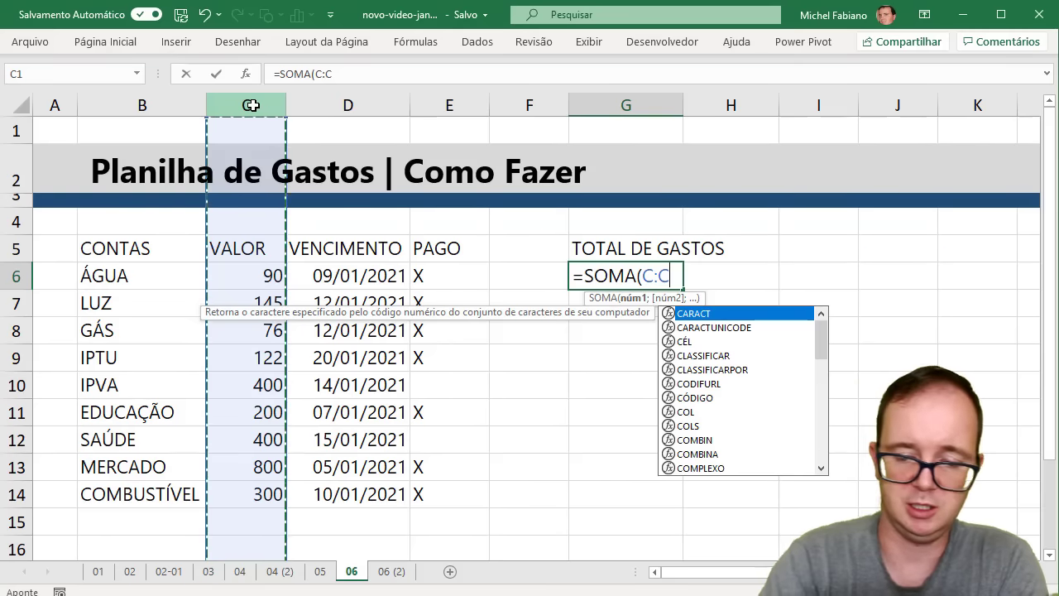
type(")")
key("Return")
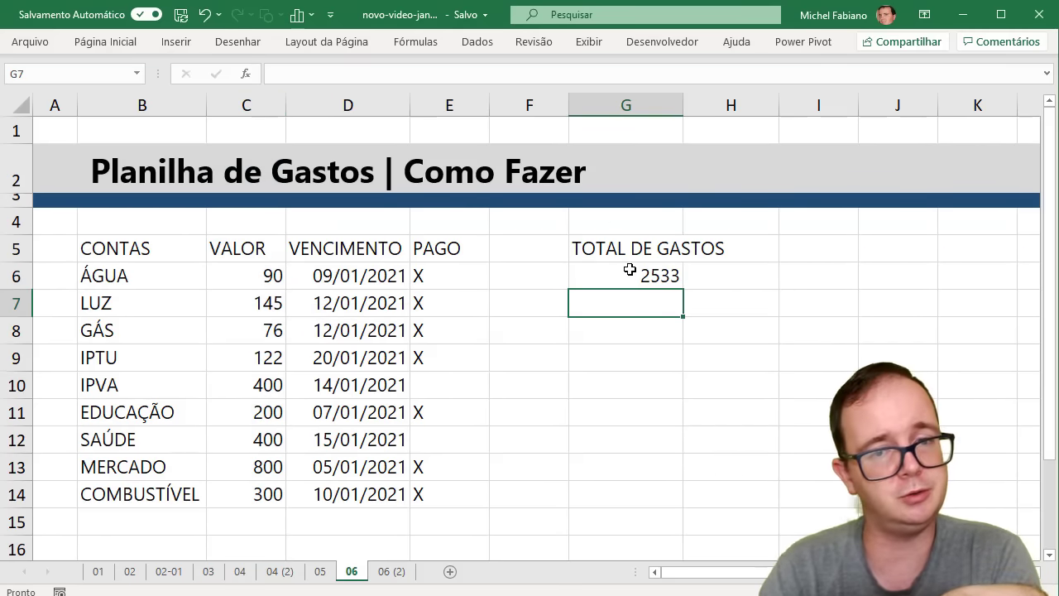
left_click(622, 330)
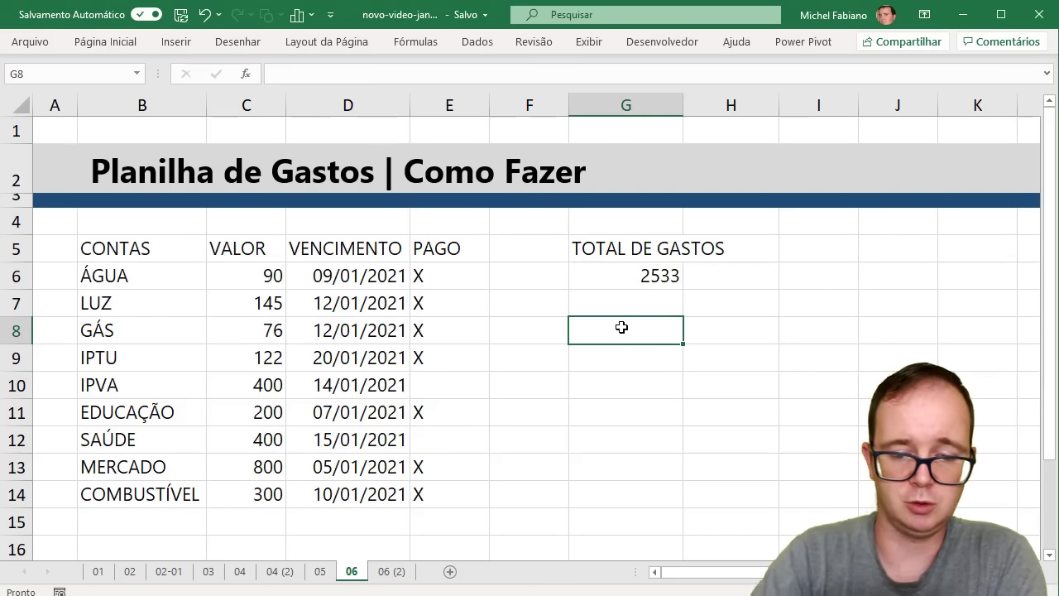
Label G8 TOTAL PAGO and enter =SOMASE(E:E;"X";C:C) in G9, returning 1733
type("TOTAL PAGO")
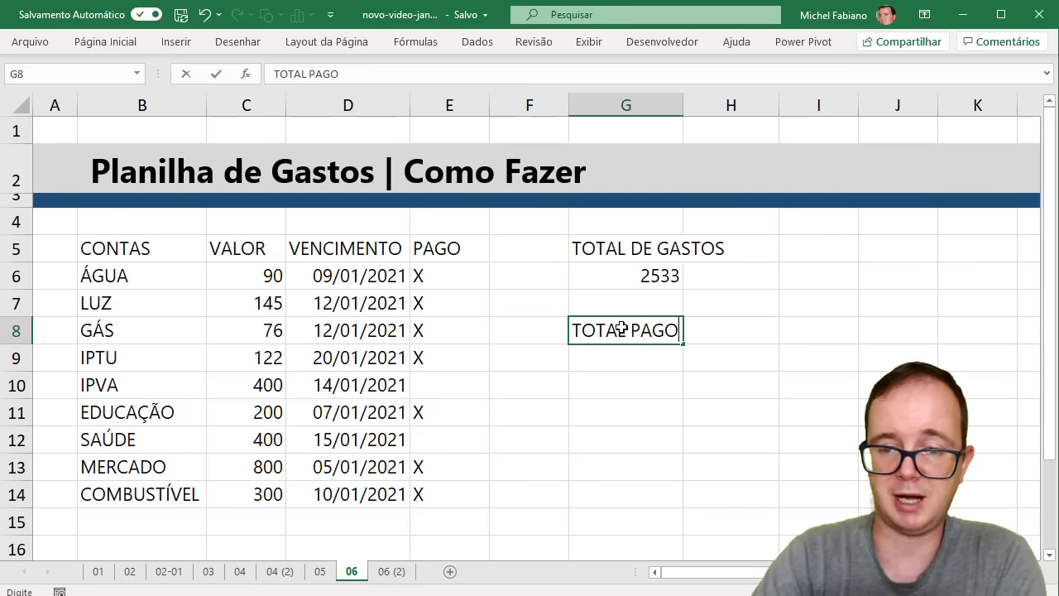
key("Return")
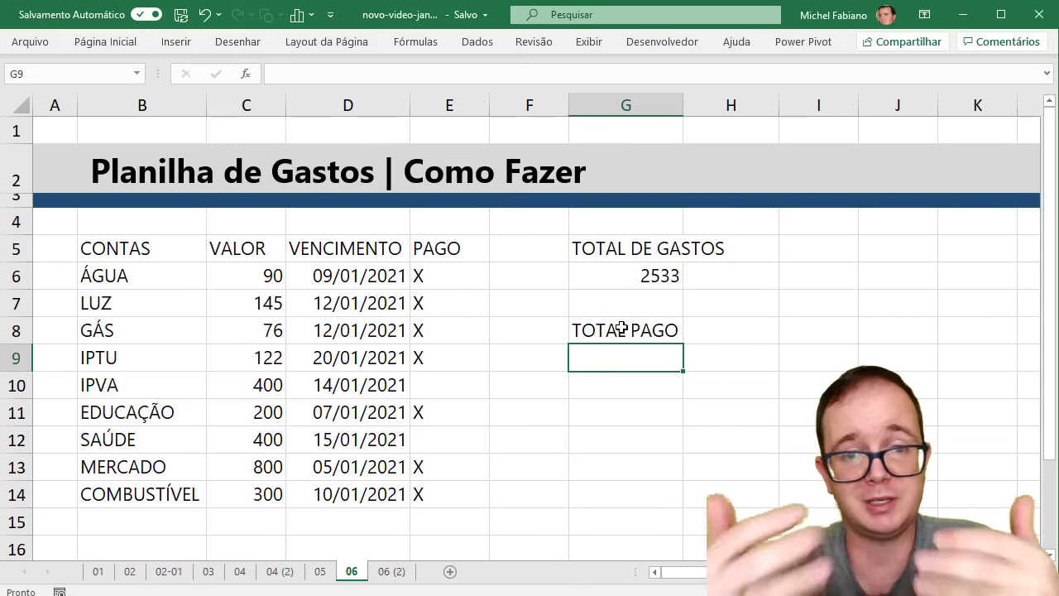
type("=SOM")
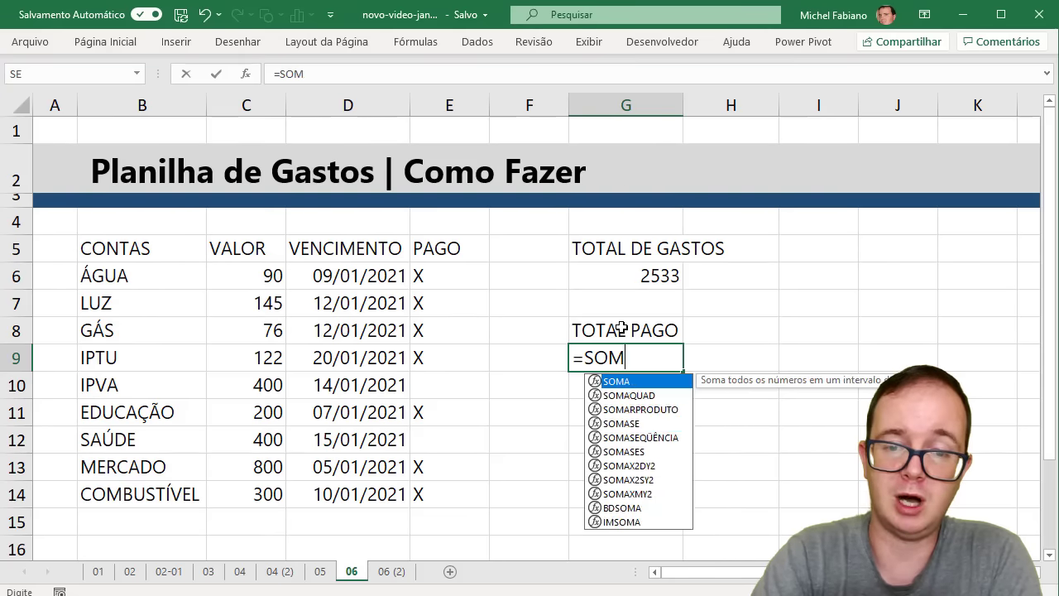
type("ASE(E:E")
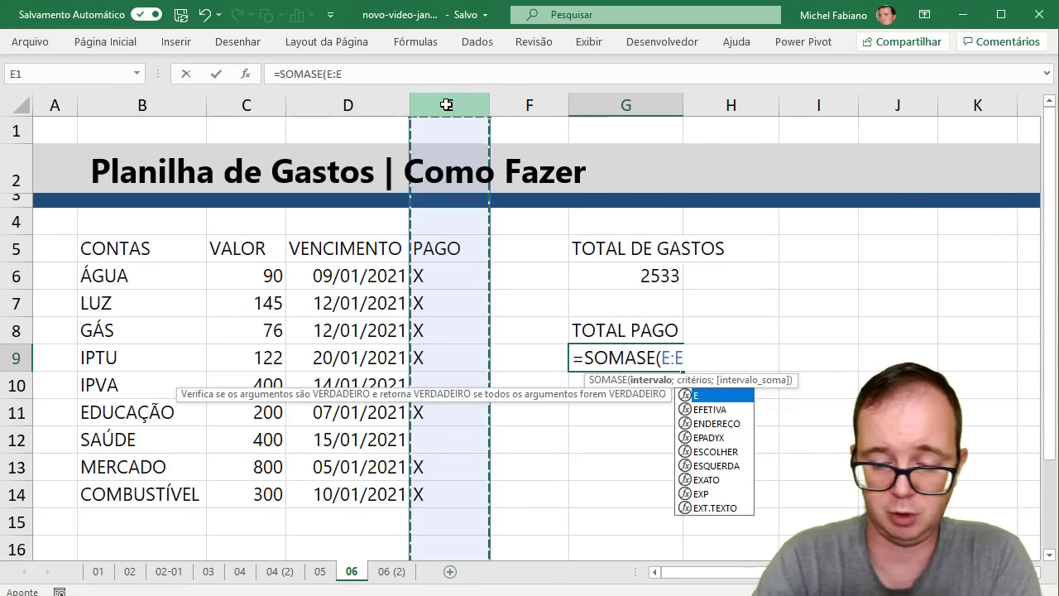
type(";\"X")
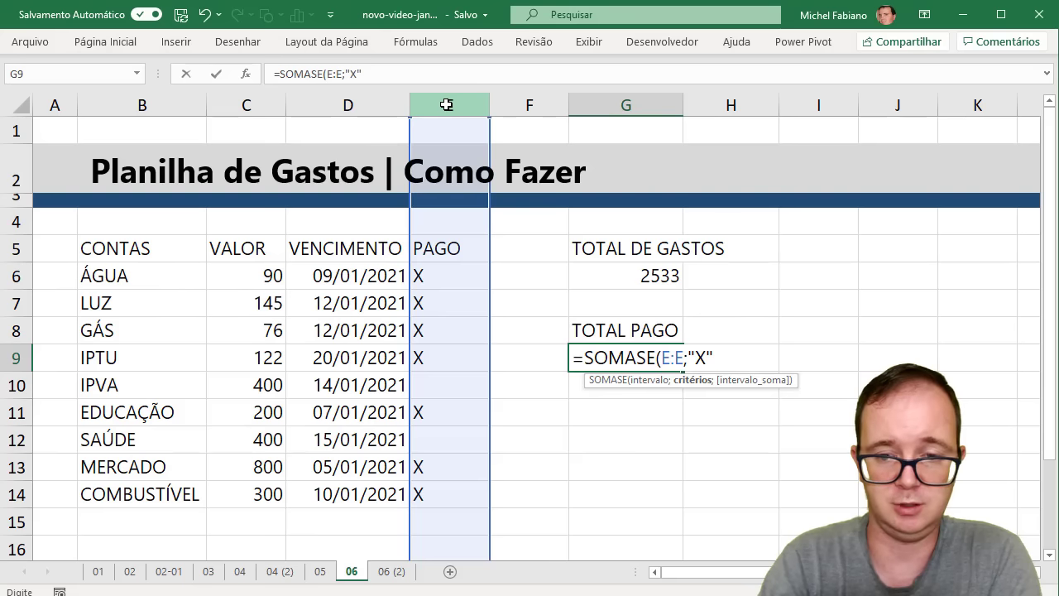
type(";")
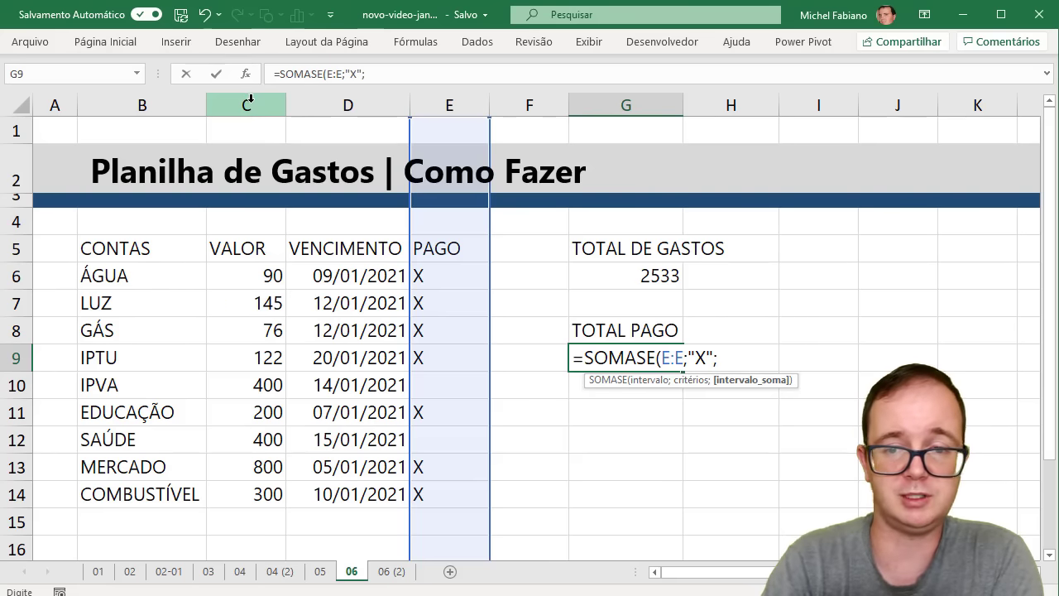
left_click(249, 102)
type(")")
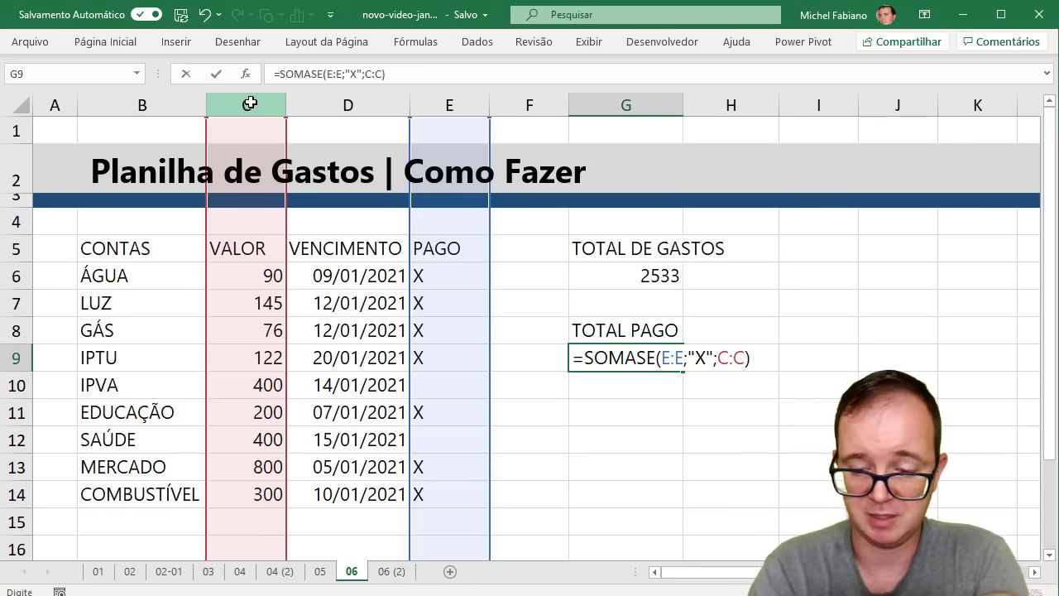
key("Return")
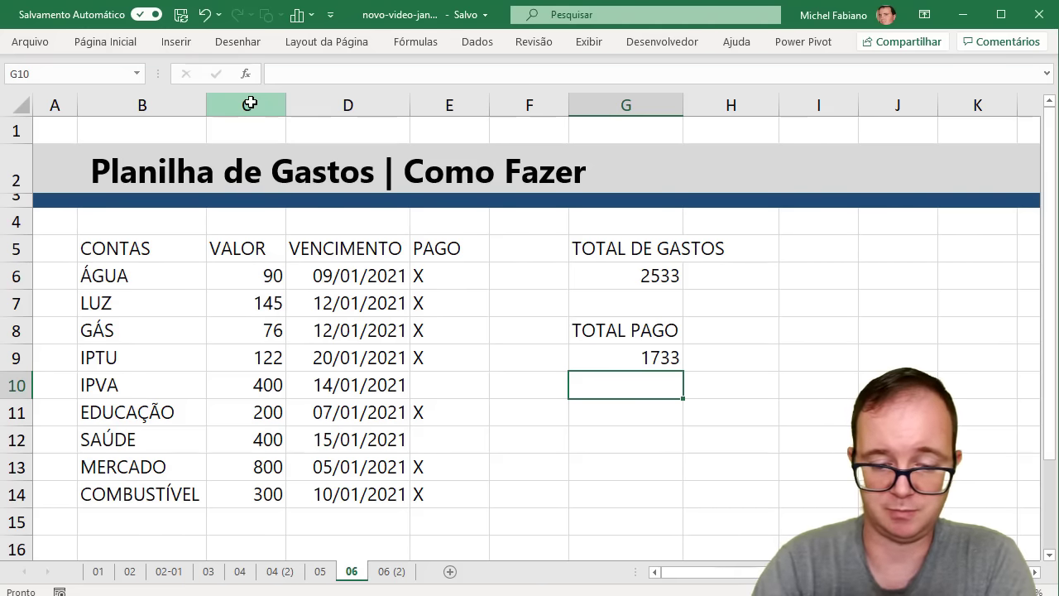
key("Down")
Label G11 FALTAM A PAGAR and enter =G6-G9 in G12, showing 800
type("A")
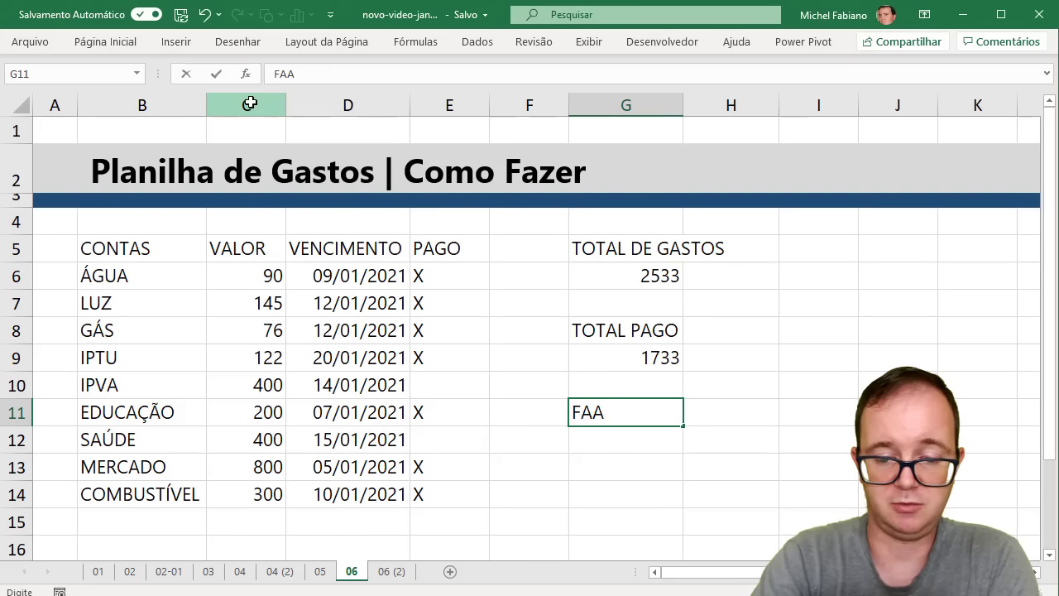
type("LTAM A")
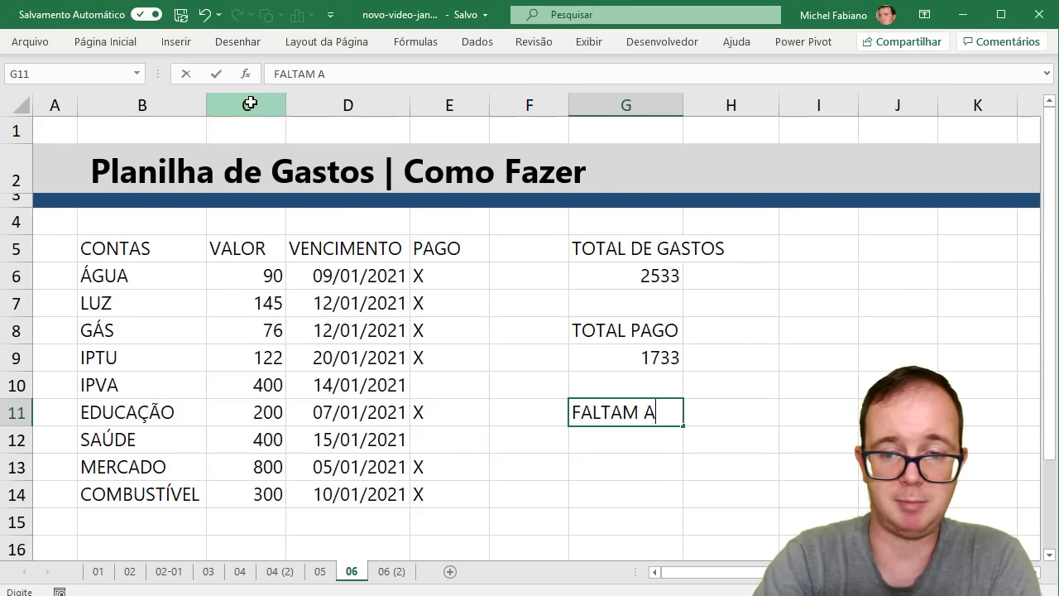
type(" PAGAR")
key("Return")
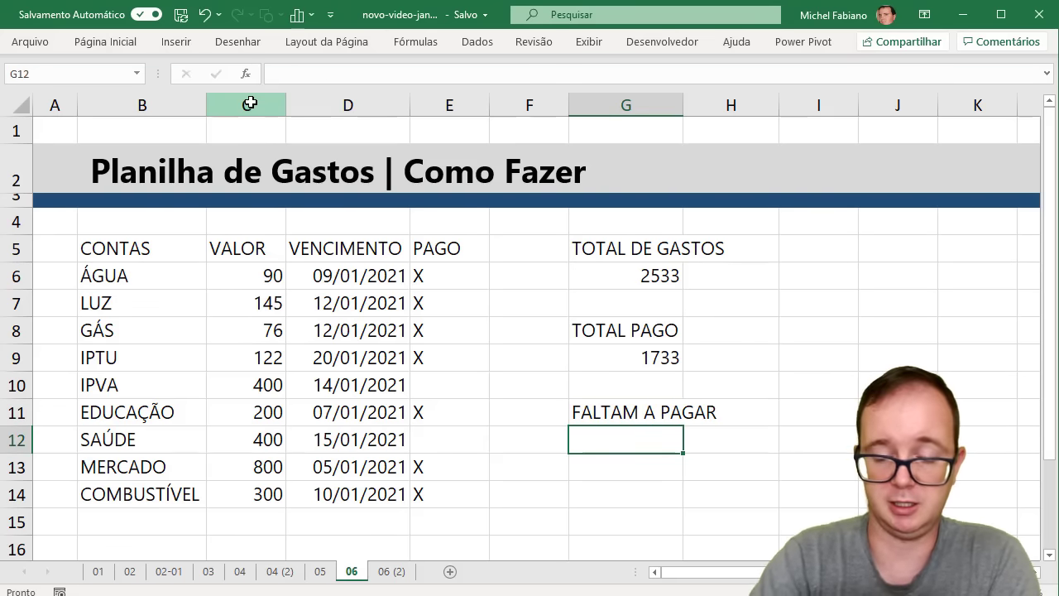
type("=")
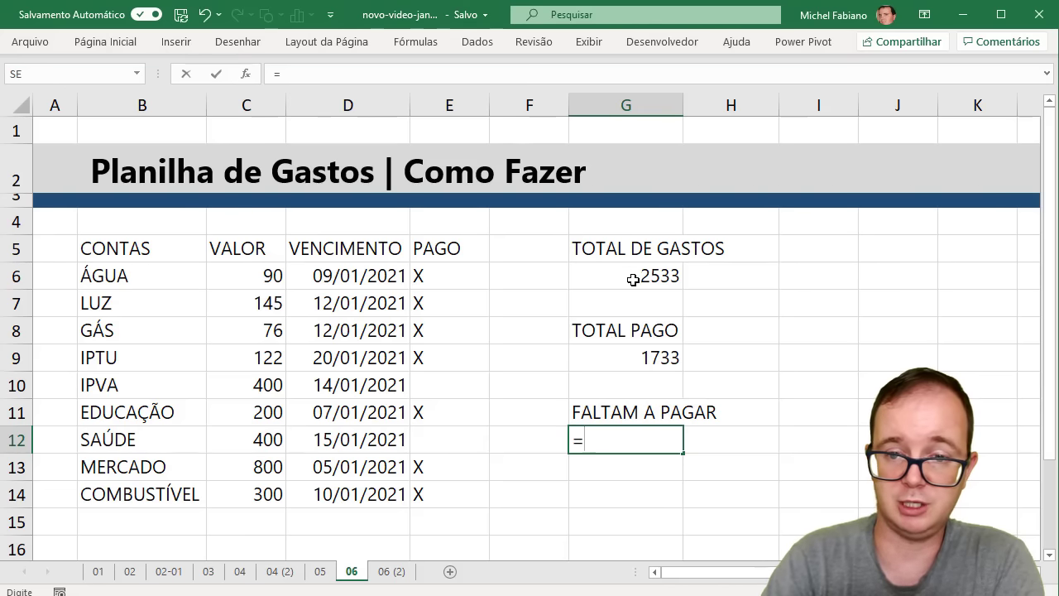
left_click(633, 276)
type("-")
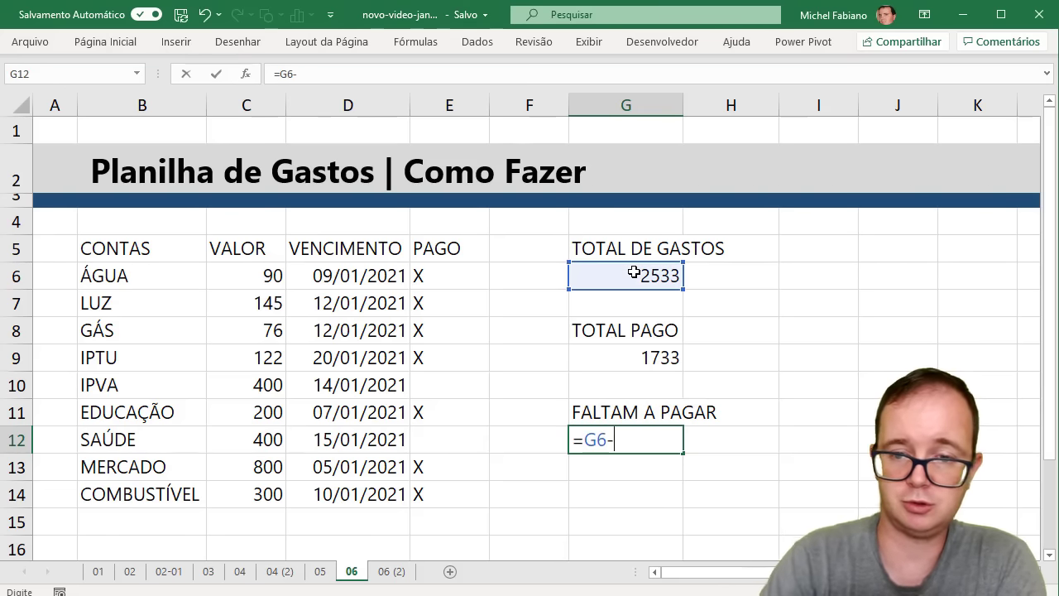
left_click(667, 358)
key("Return")
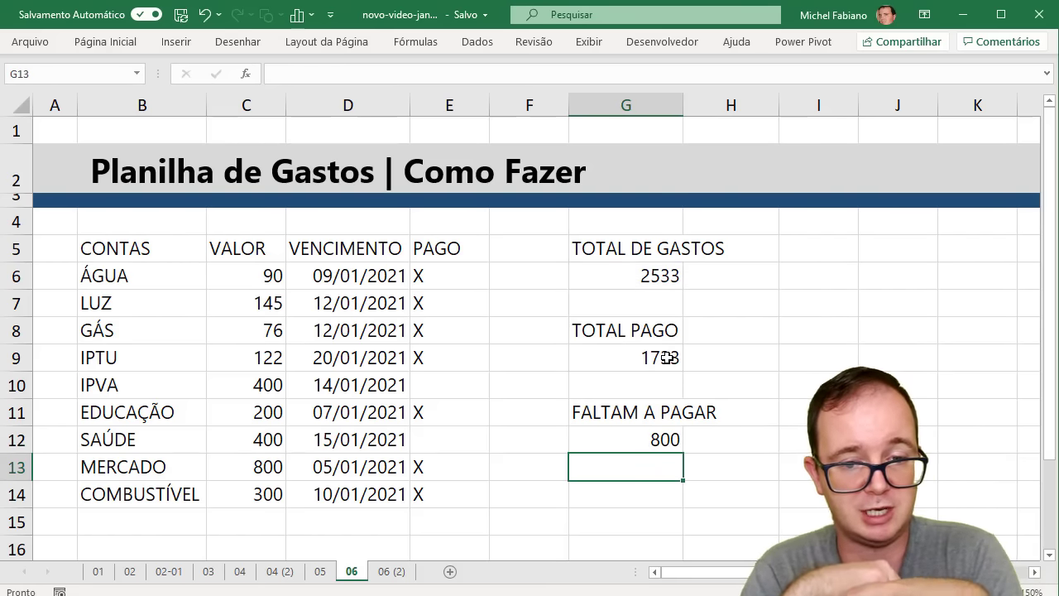
left_click(272, 440)
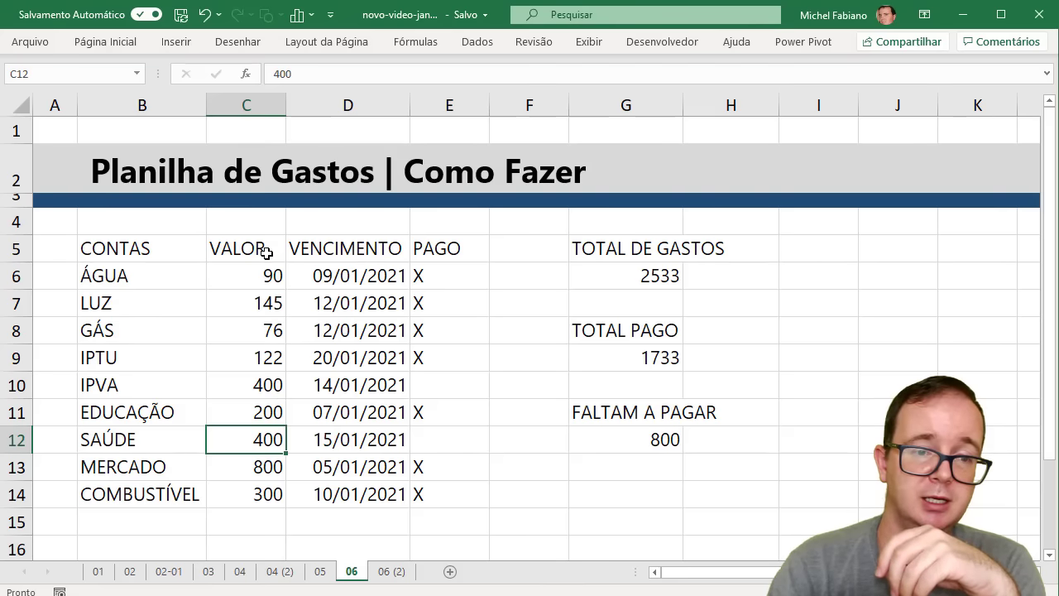
Format B5:E14 as a table with a light blue style and header row
left_click_drag(175, 243, 442, 483)
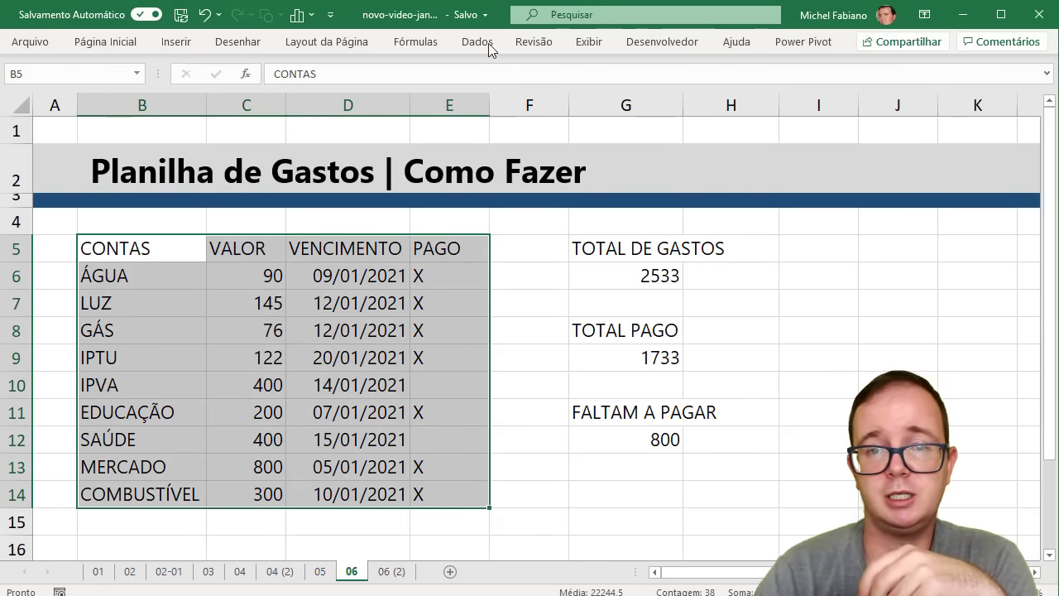
left_click(115, 45)
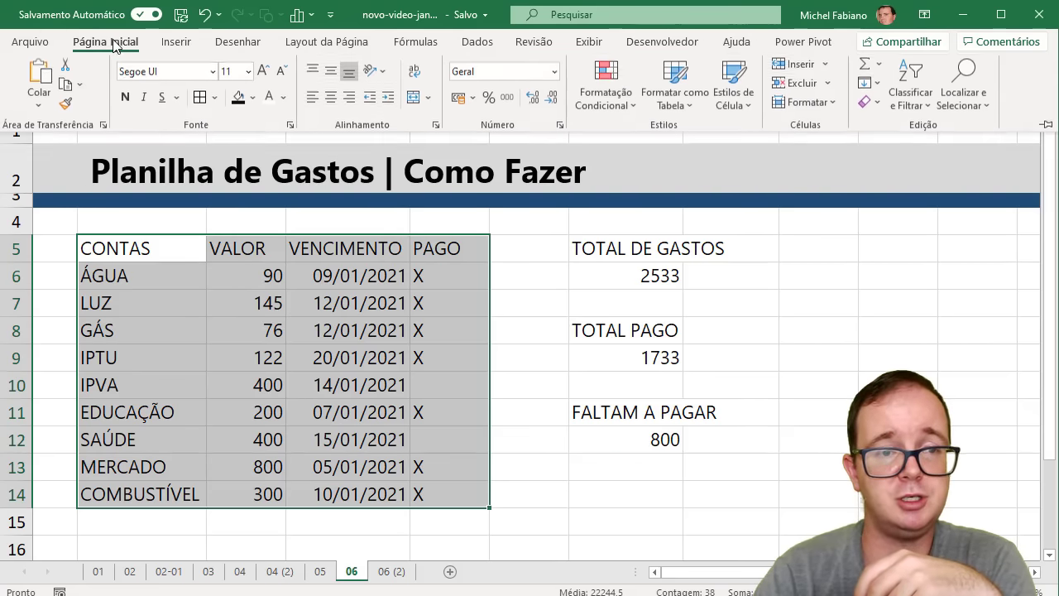
left_click(682, 115)
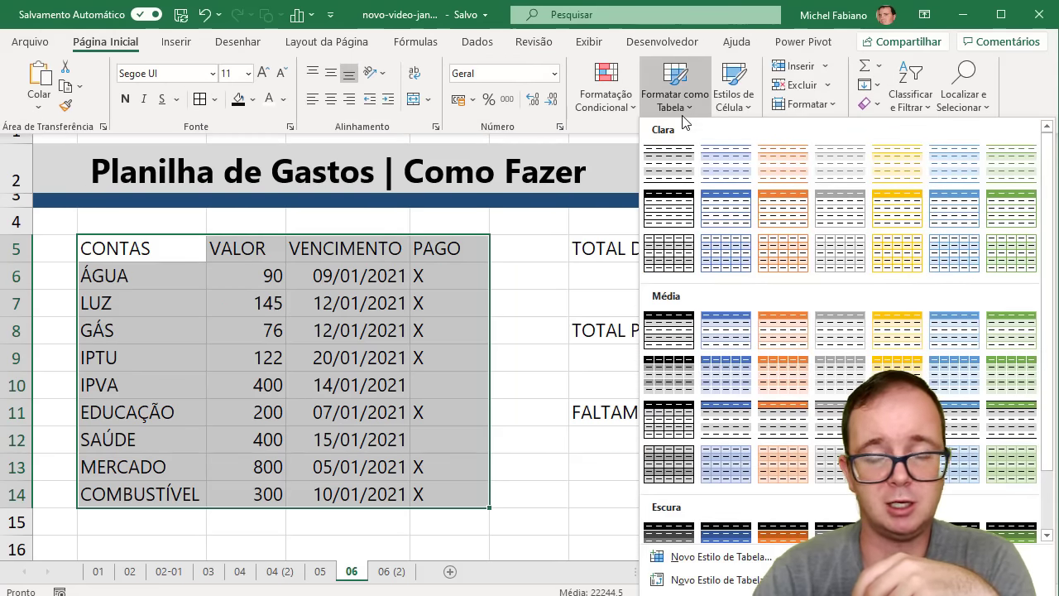
left_click(717, 207)
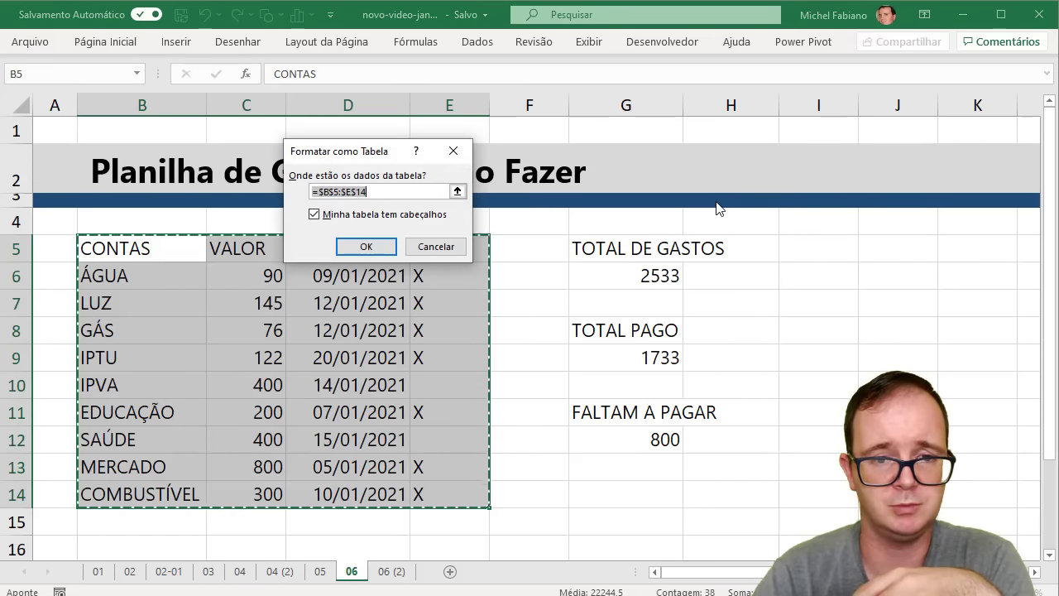
left_click(367, 248)
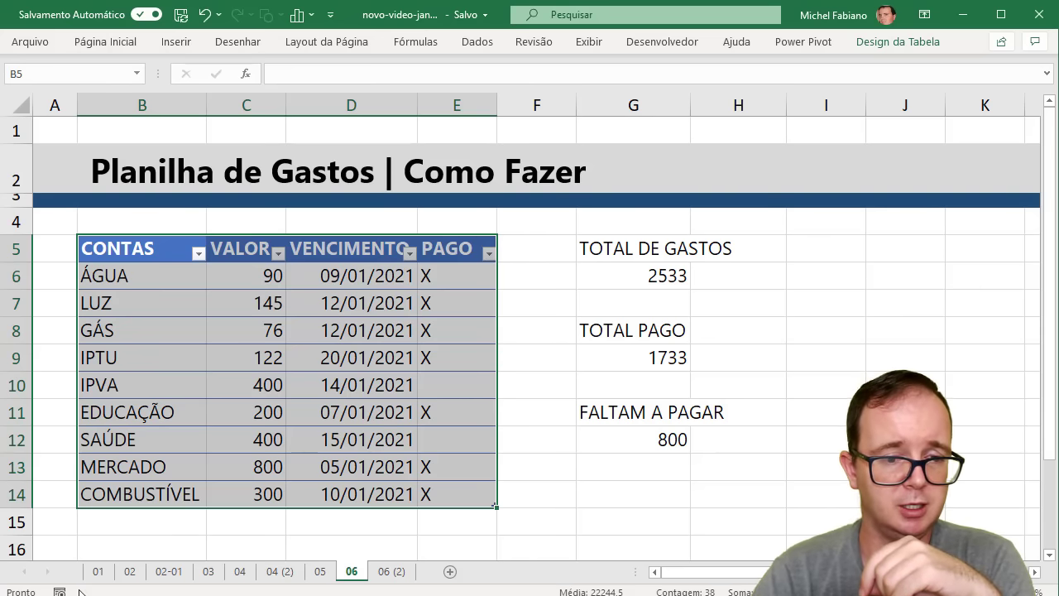
left_click(145, 524)
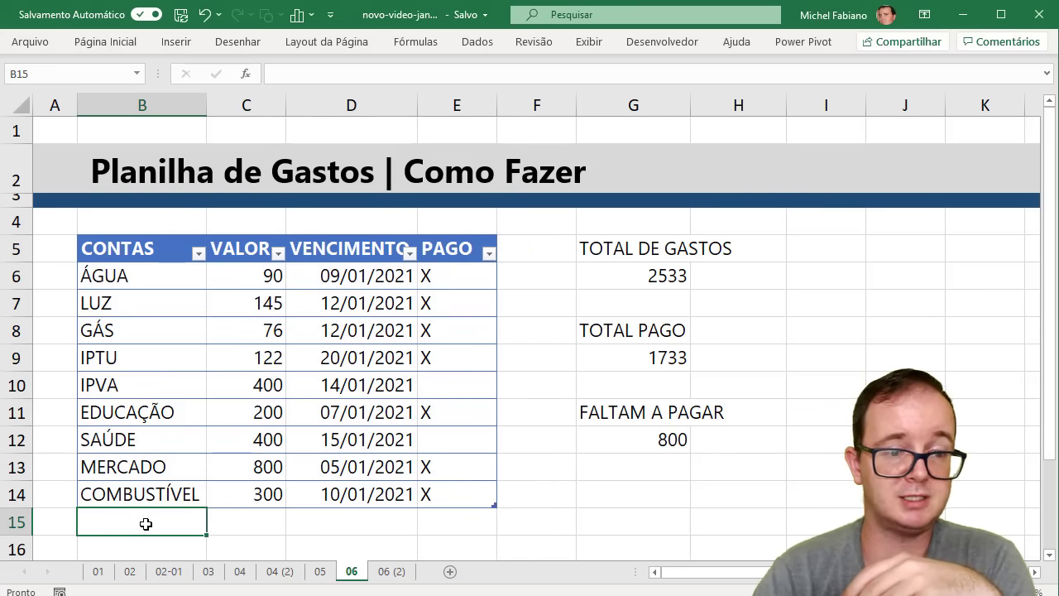
Add a REMÉDIOS row with value 100 and due date 15/01/2021
scroll(530, 331, "down", 2)
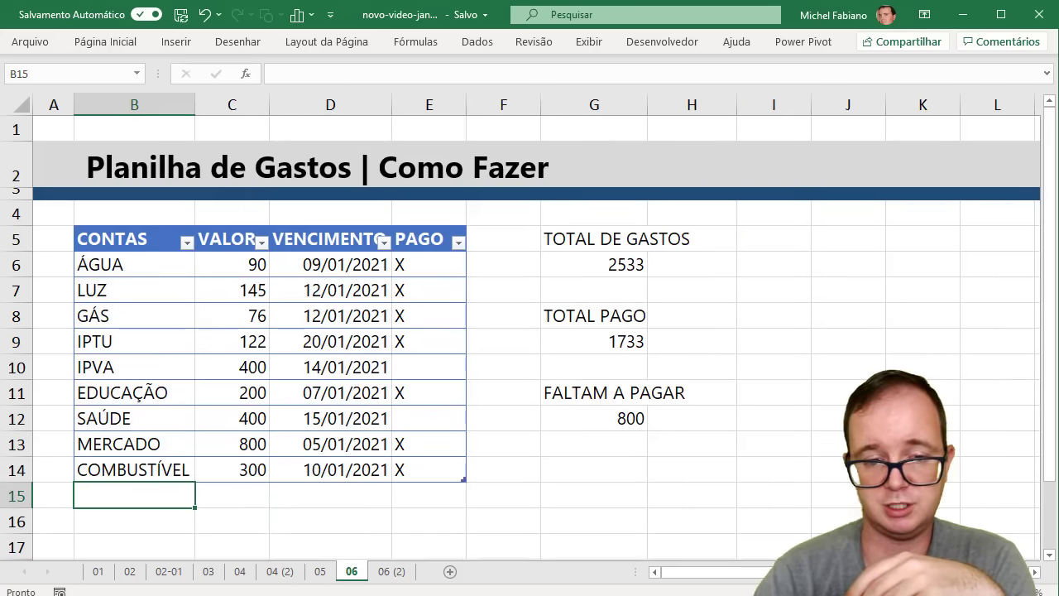
scroll(530, 331, "down", 1)
type("REMÉDIOS")
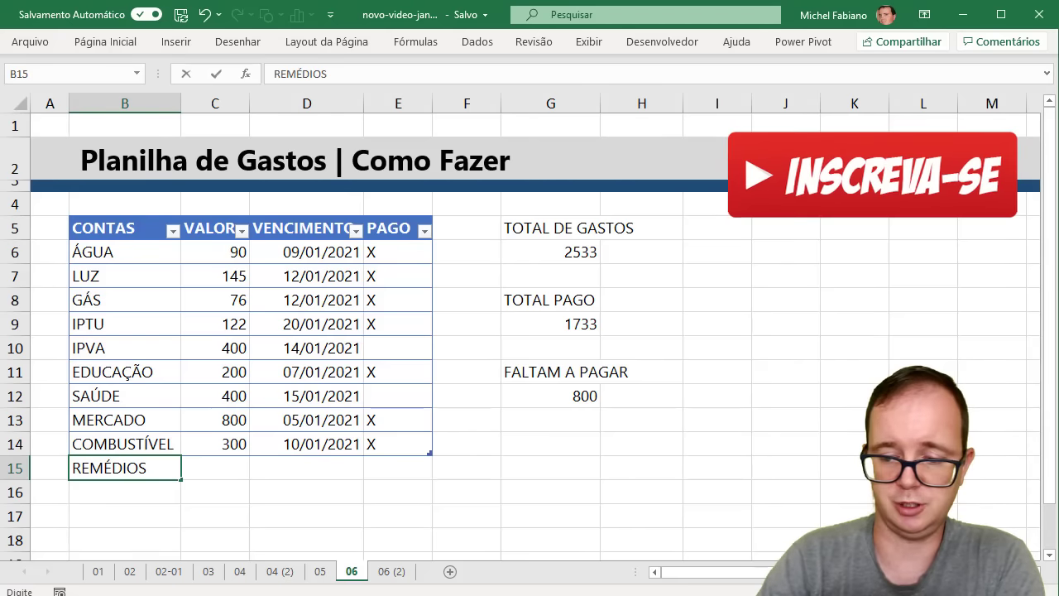
key("Tab")
type("100")
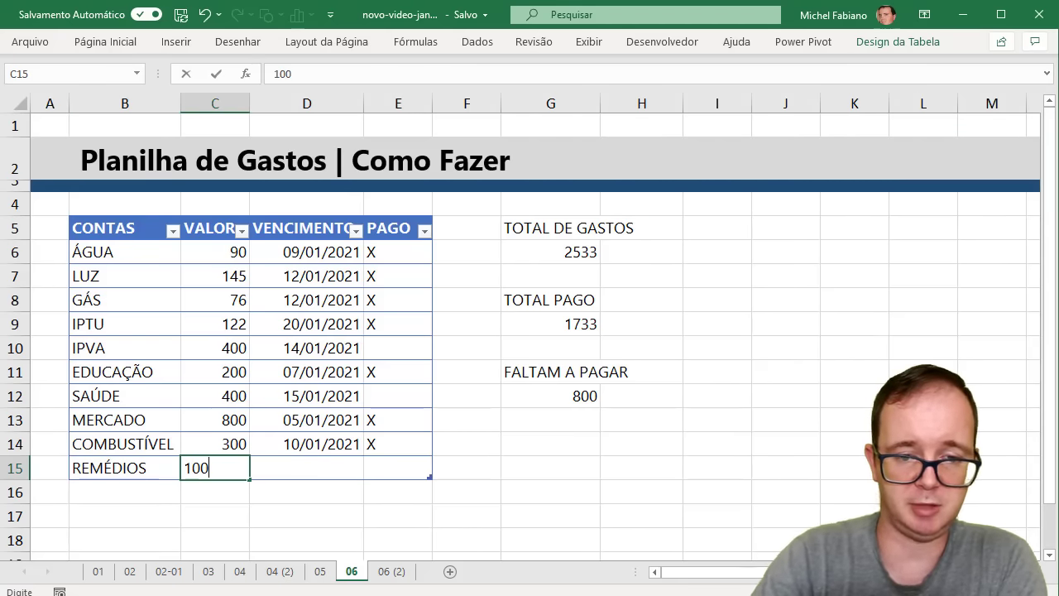
key("Tab")
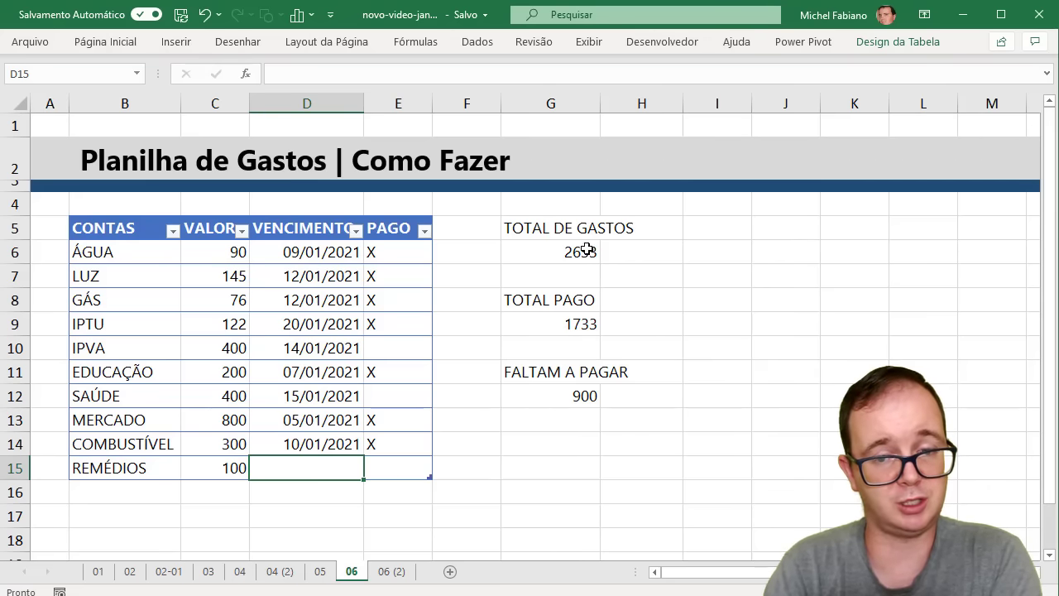
left_click(590, 395)
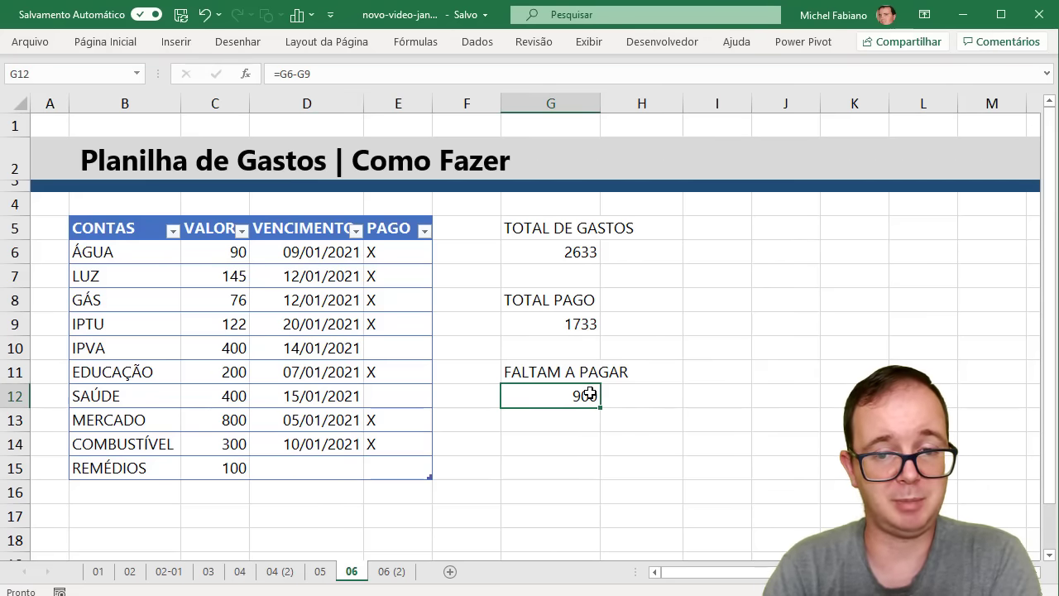
left_click(305, 467)
type("15")
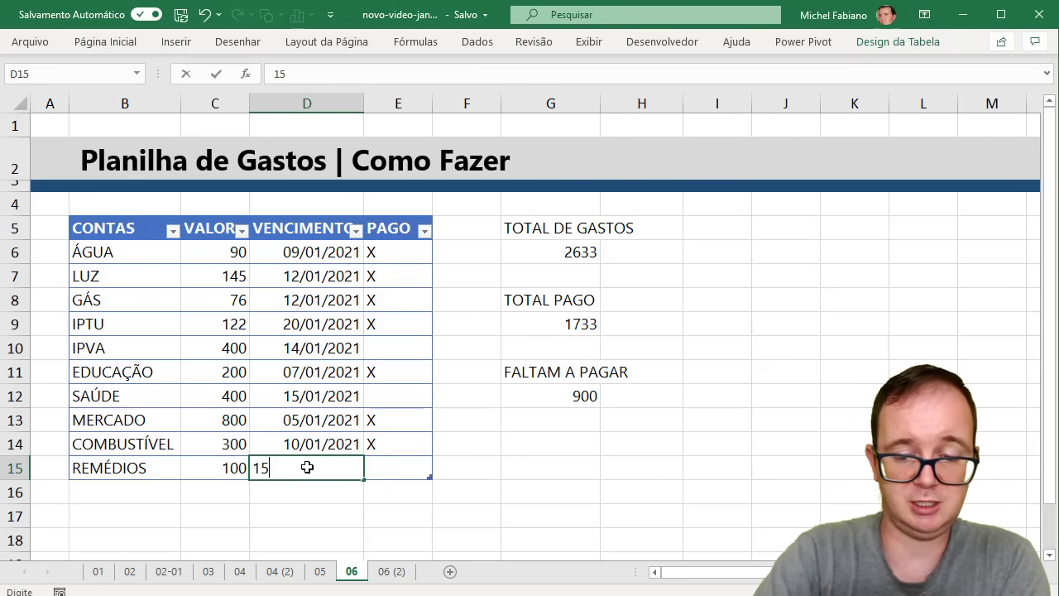
type("21")
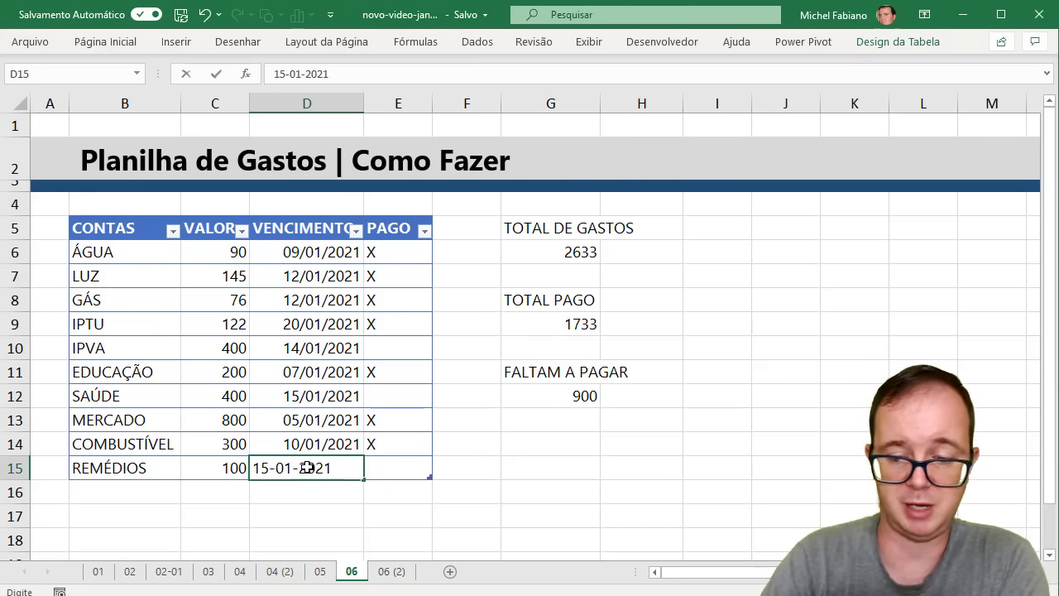
key("Tab")
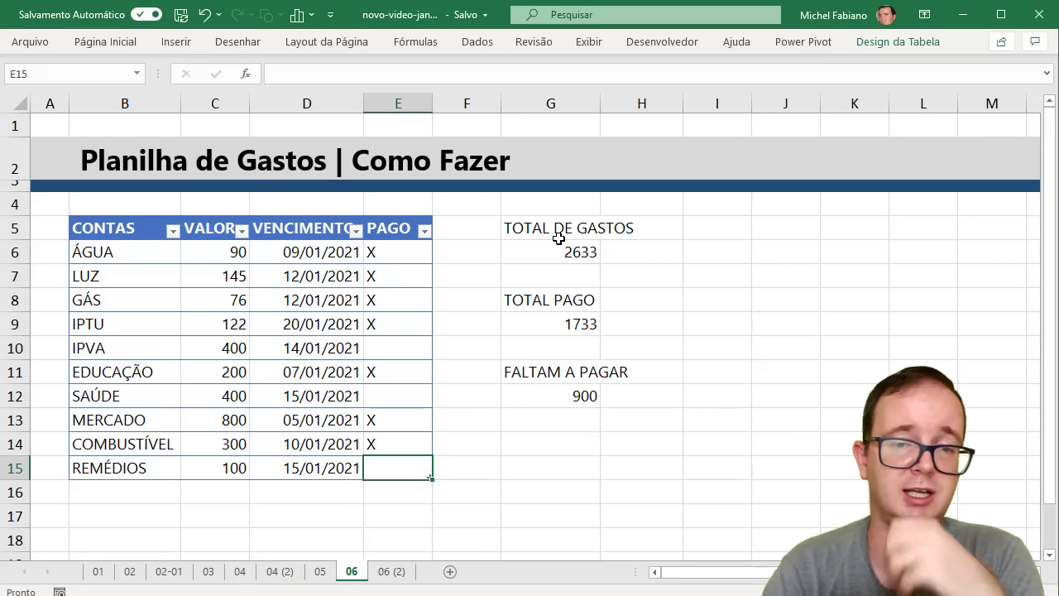
Autofit column G and apply Contábil R$ format to the totals in G6, G9 and G12
double_click(598, 109)
left_click(619, 253)
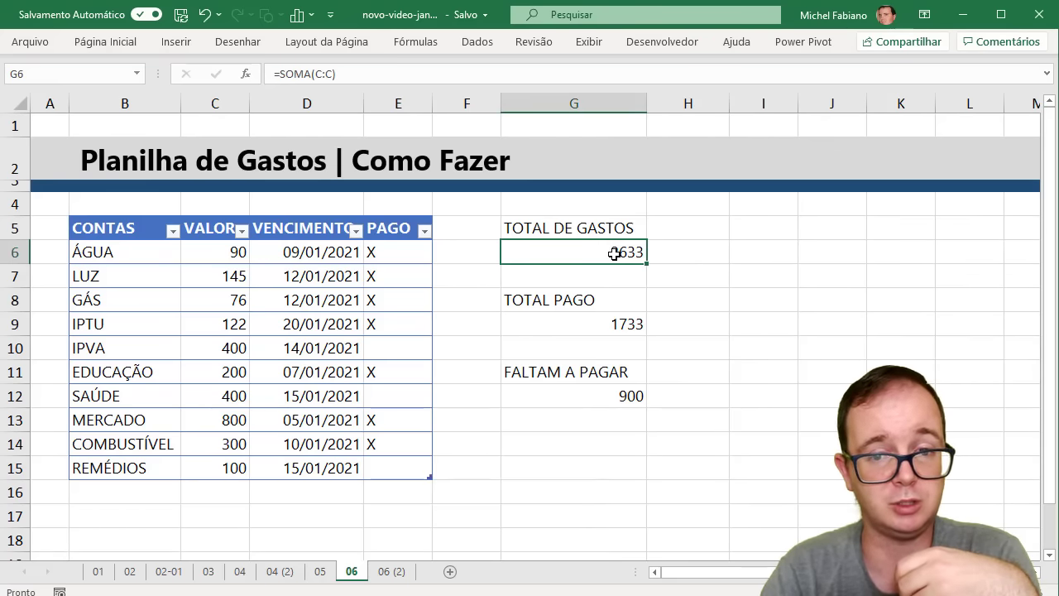
left_click(115, 43)
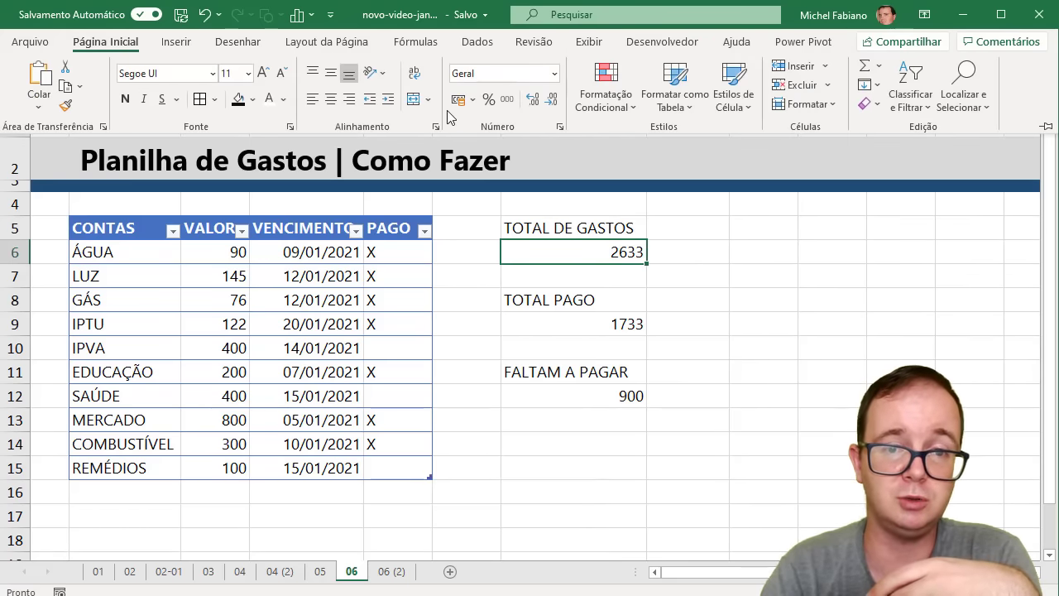
left_click(458, 100)
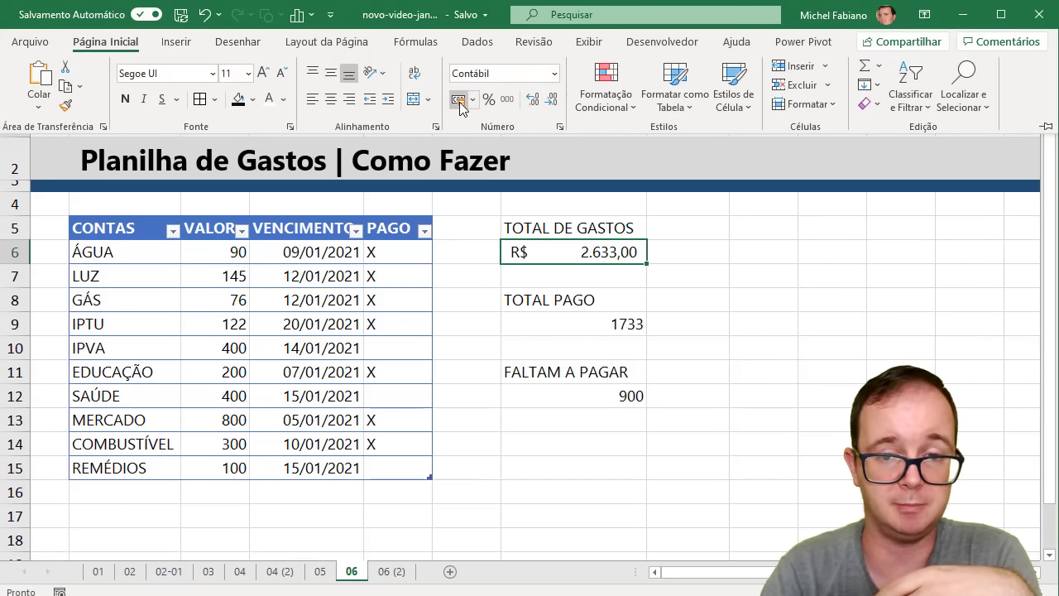
left_click(580, 323)
left_click(458, 100)
left_click(579, 395)
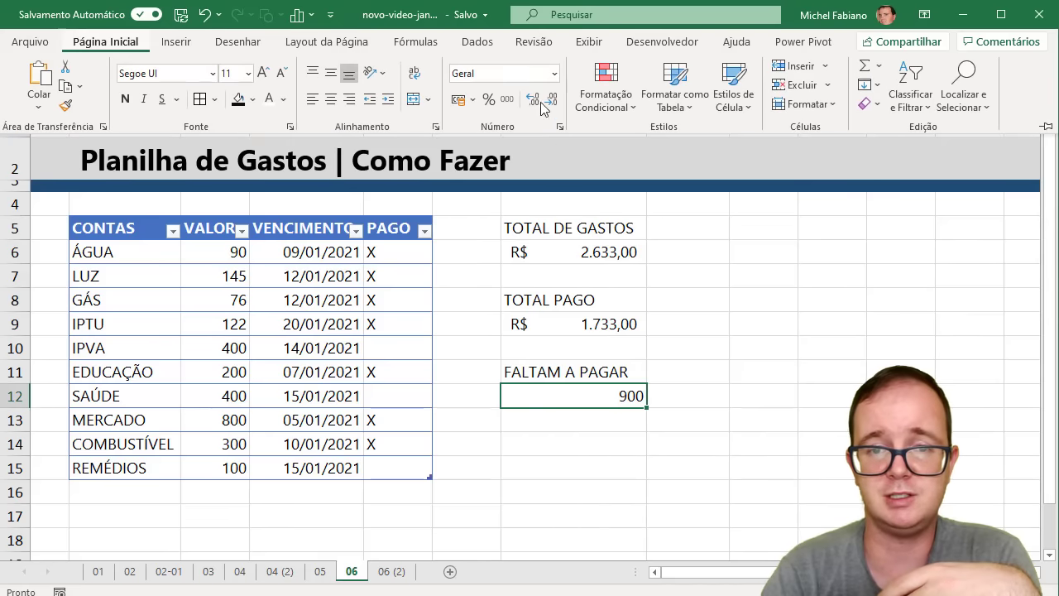
left_click(458, 99)
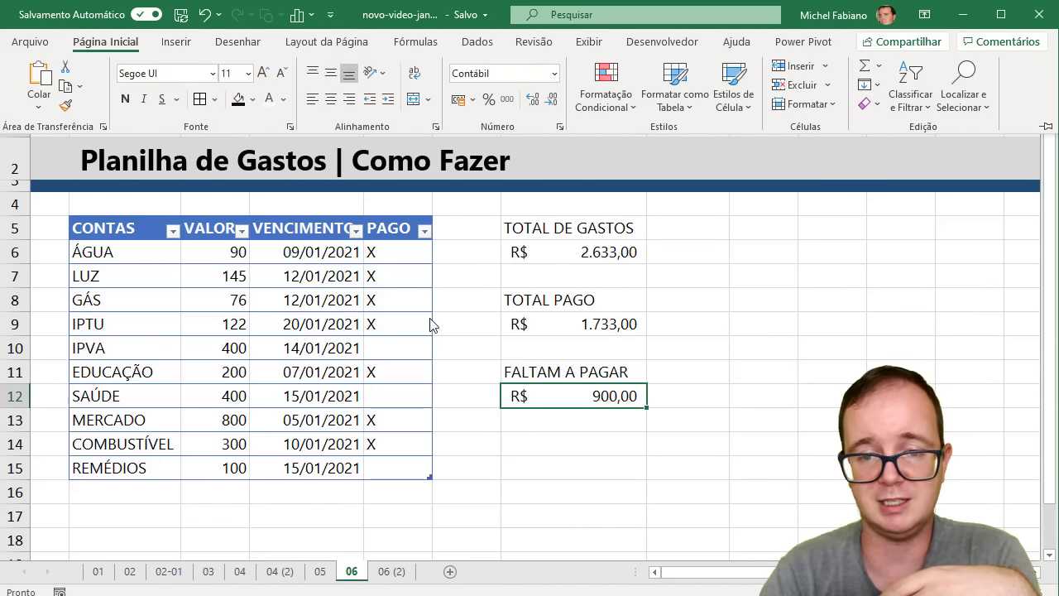